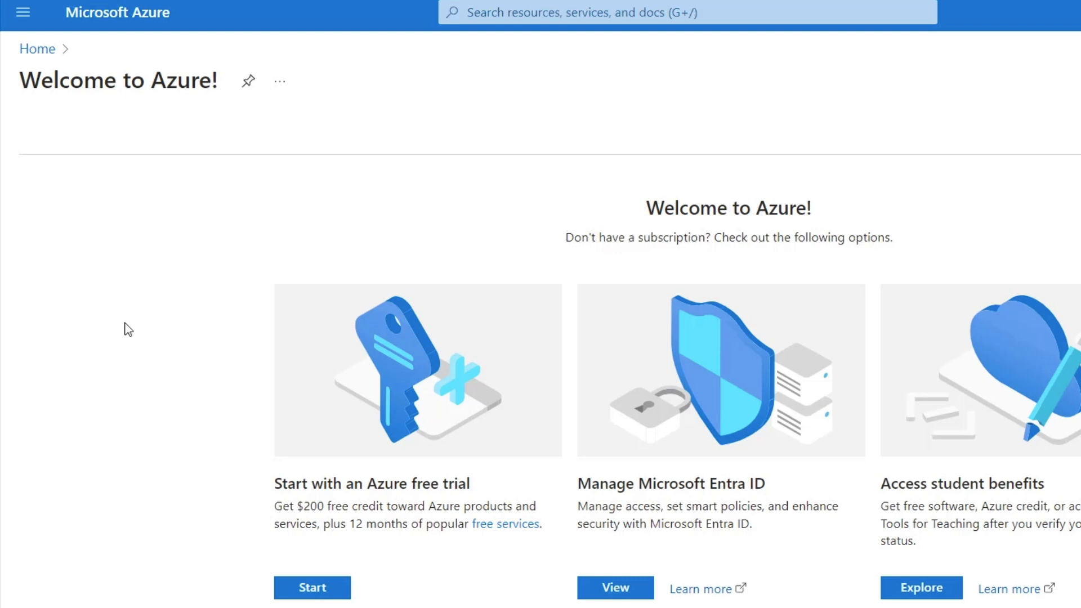
Start the Azure free trial with a free account and review the profile sign-up form
{"action": "left_click", "coordinate": [326, 592]}
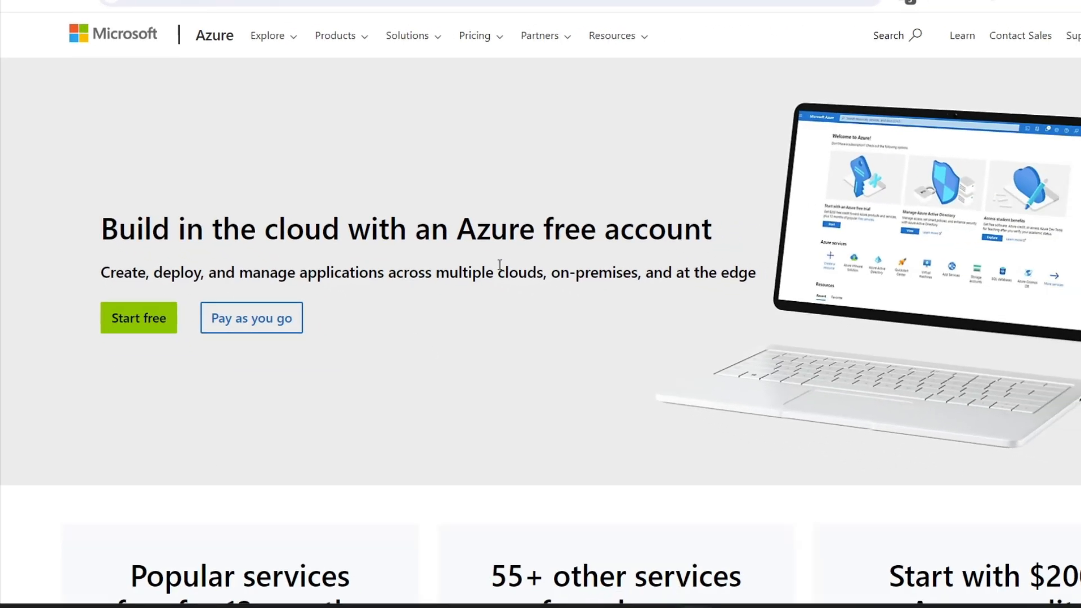
{"action": "left_click", "coordinate": [157, 326]}
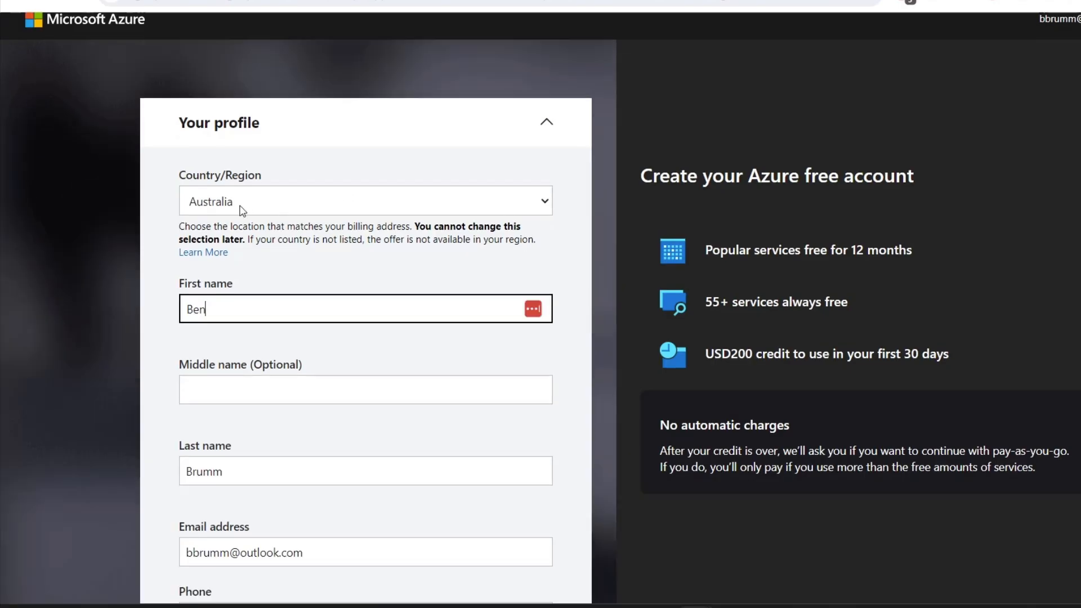
{"action": "scroll", "coordinate": [173, 385], "scroll_direction": "down", "scroll_amount": 4}
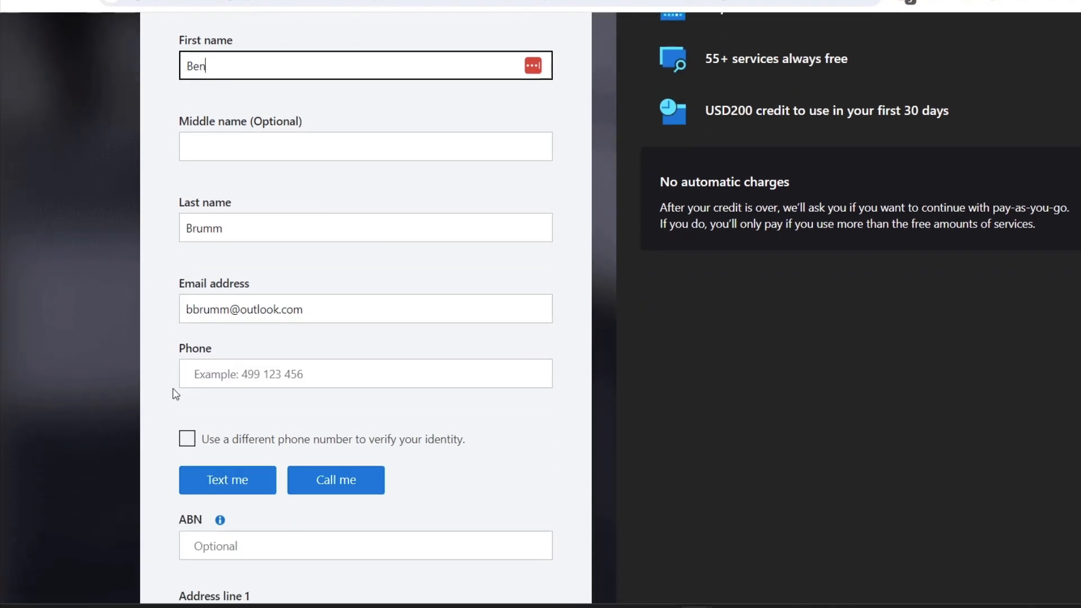
{"action": "scroll", "coordinate": [80, 238], "scroll_direction": "down", "scroll_amount": 2}
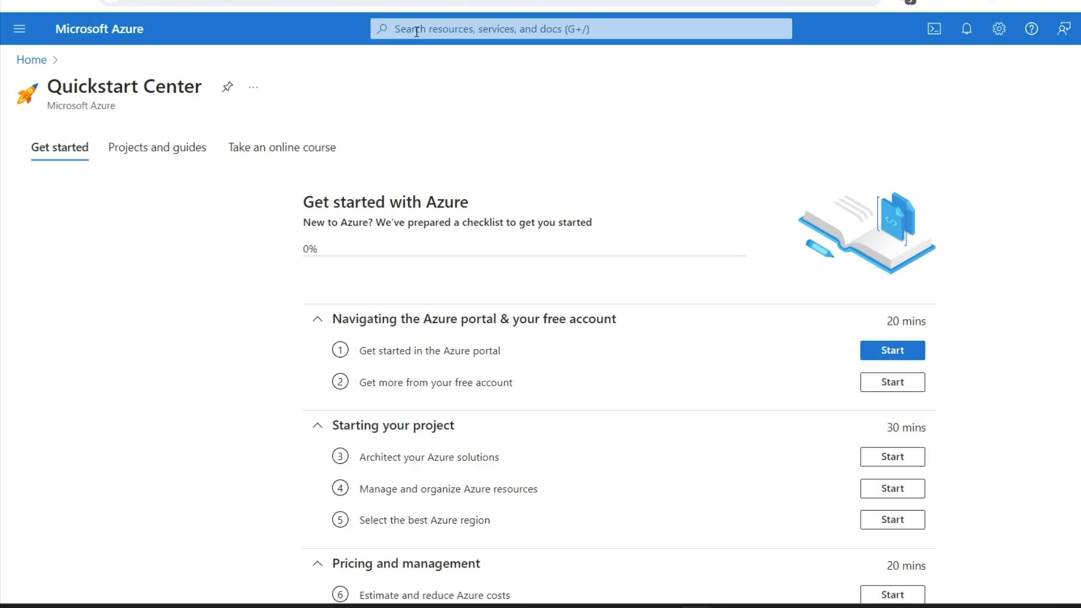
Search the portal for "sql", open the SQL databases service and start creating a SQL database
{"action": "left_click", "coordinate": [417, 31]}
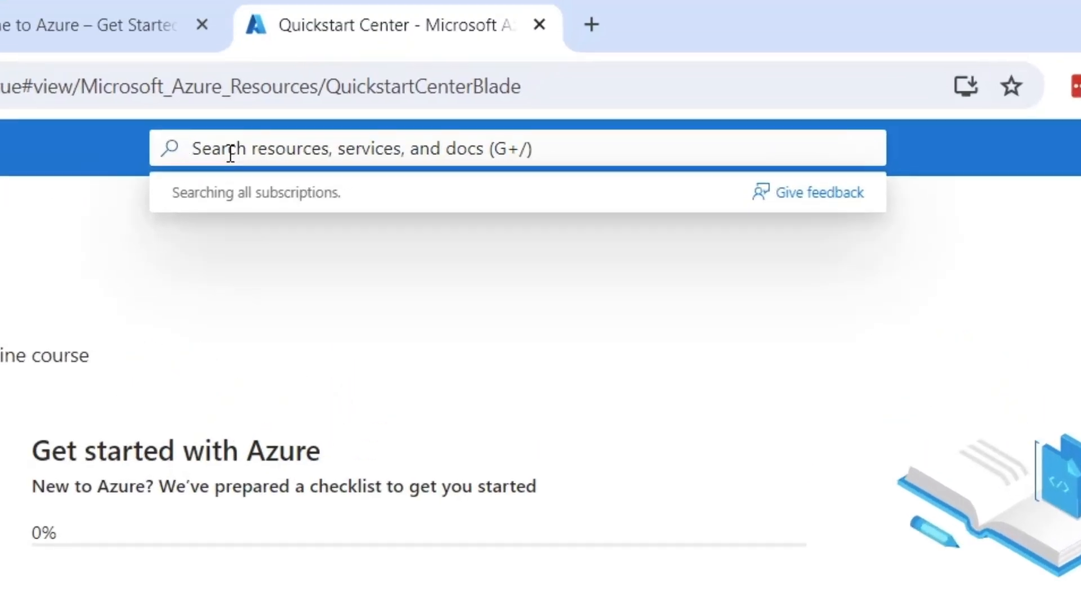
{"action": "type", "text": "sql"}
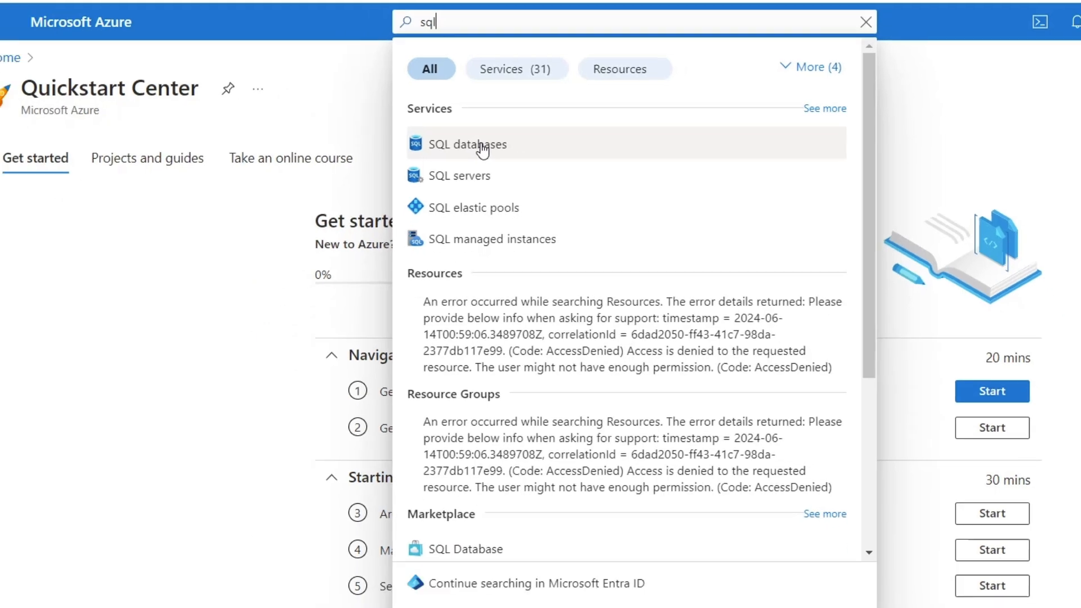
{"action": "left_click", "coordinate": [285, 336]}
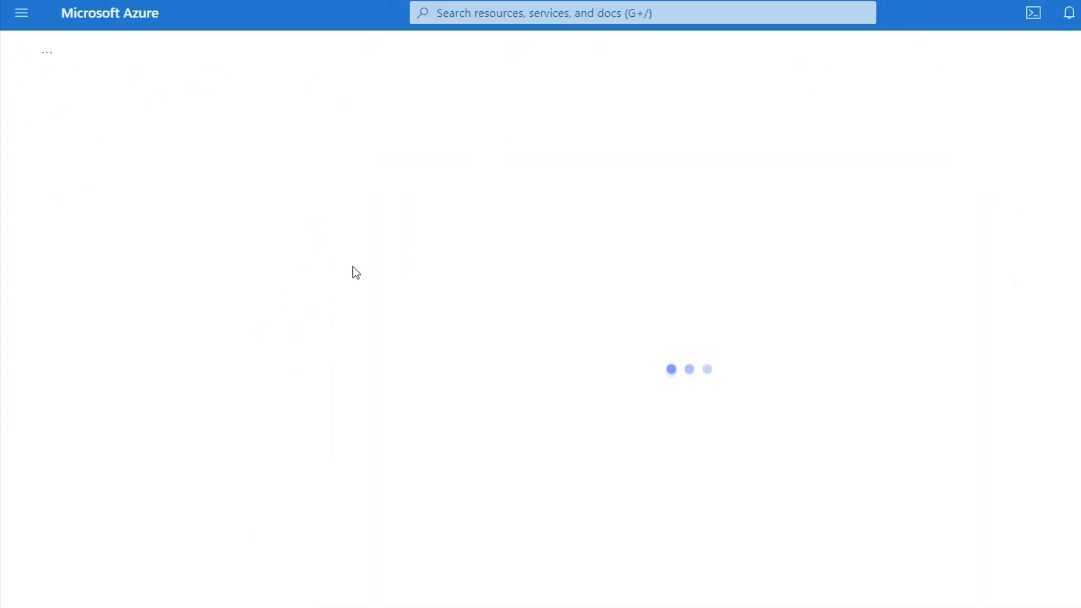
{"action": "left_click", "coordinate": [348, 408]}
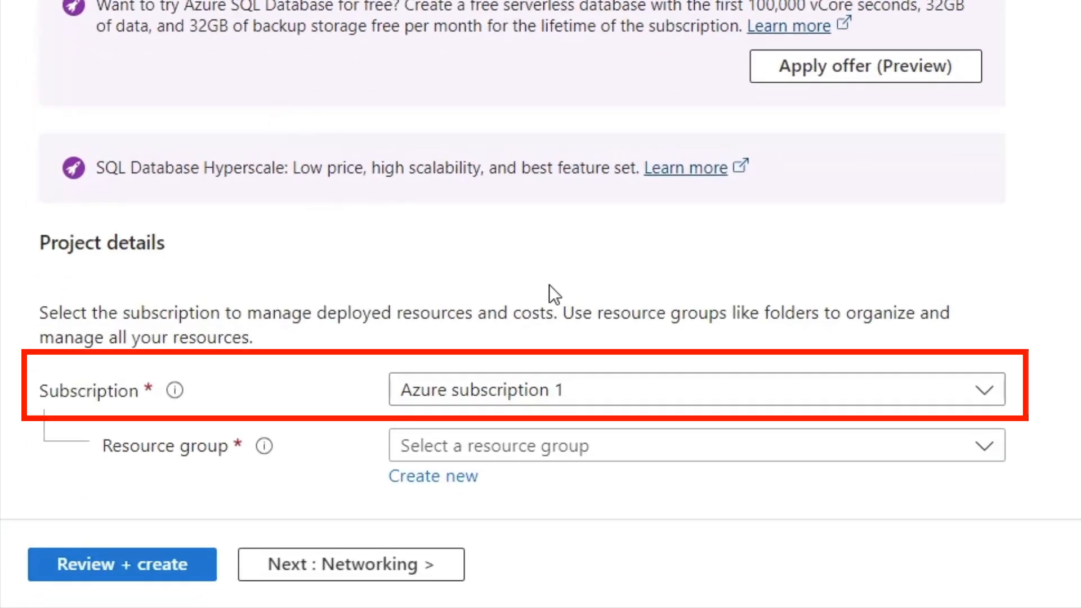
Create a new resource group named MyResourceGroup for the database under Azure subscription 1
{"action": "scroll", "coordinate": [1015, 148], "scroll_direction": "down", "scroll_amount": 1}
{"action": "scroll", "coordinate": [497, 169], "scroll_direction": "down", "scroll_amount": 5}
{"action": "left_click", "coordinate": [564, 168]}
{"action": "key", "text": "Escape"}
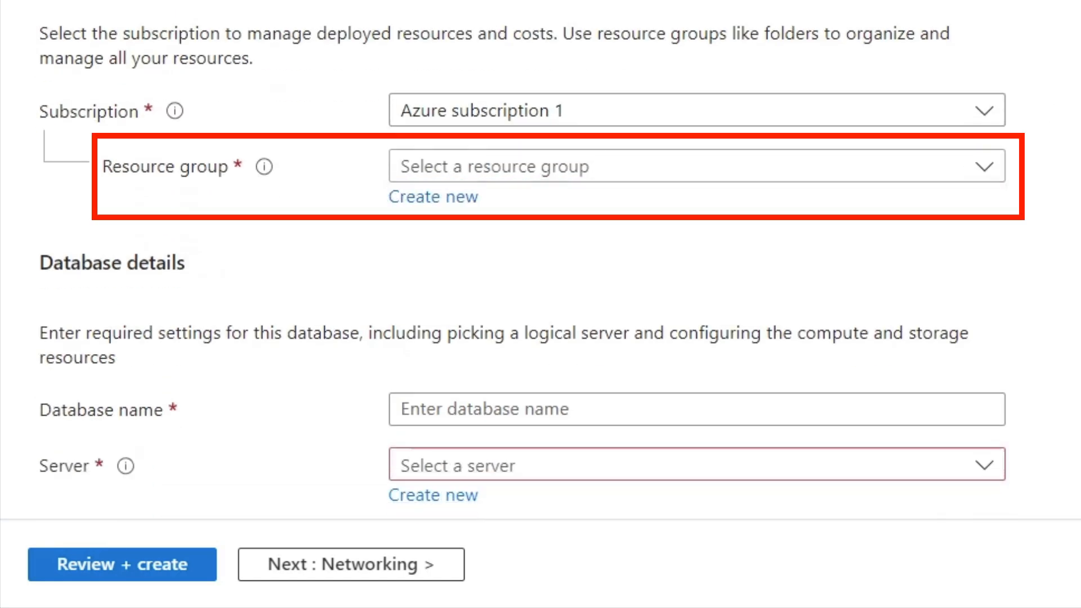
{"action": "left_click", "coordinate": [443, 206]}
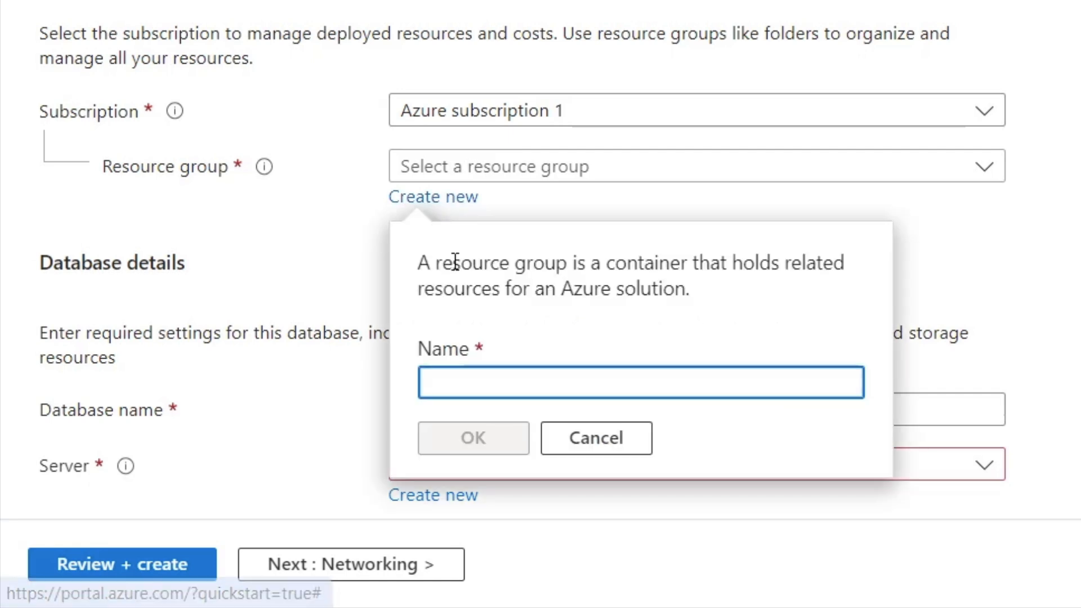
{"action": "type", "text": "MyResourceGroup"}
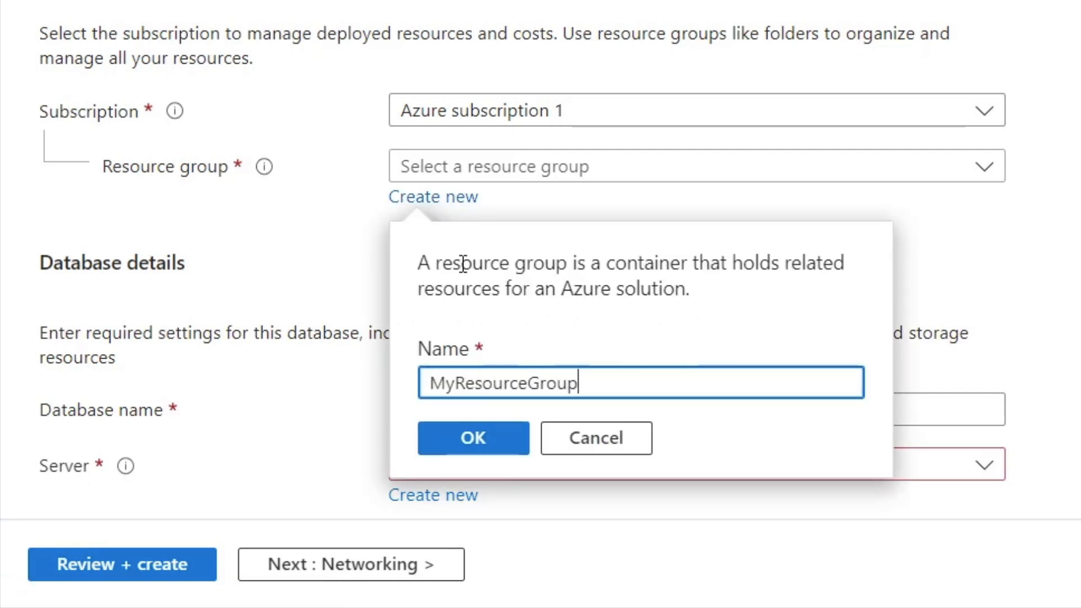
{"action": "left_click", "coordinate": [471, 460]}
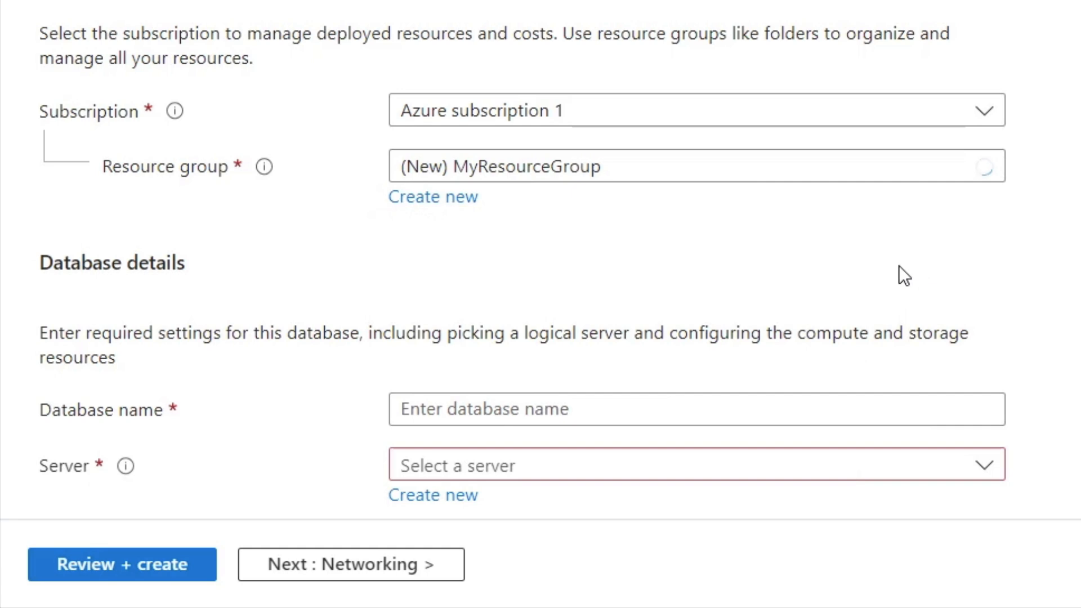
Set the database name to AzureSampleDB in the database details
{"action": "left_click", "coordinate": [471, 408]}
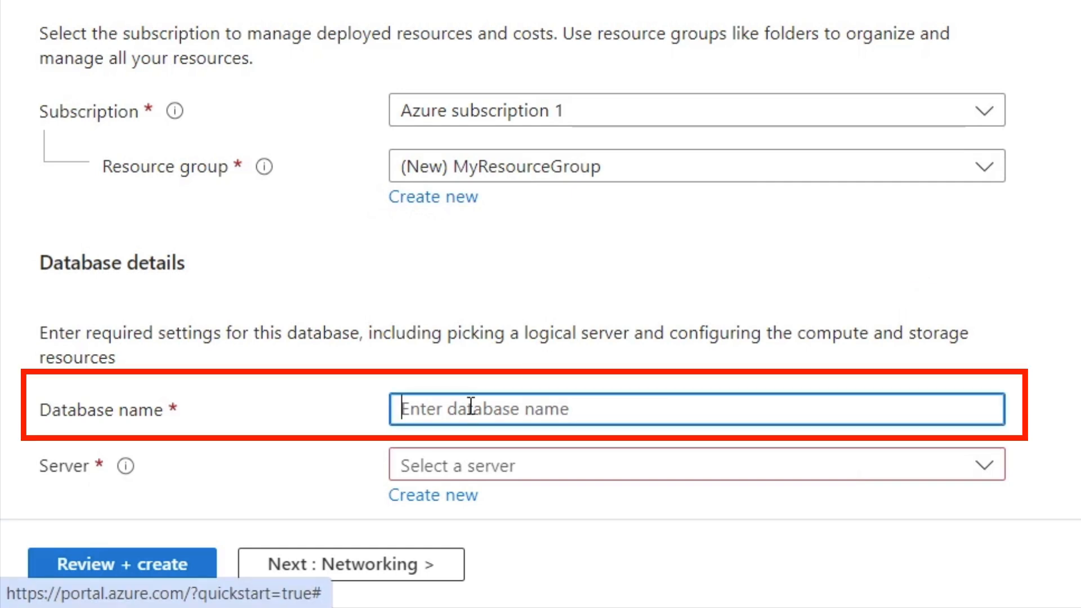
{"action": "type", "text": "AzureS"}
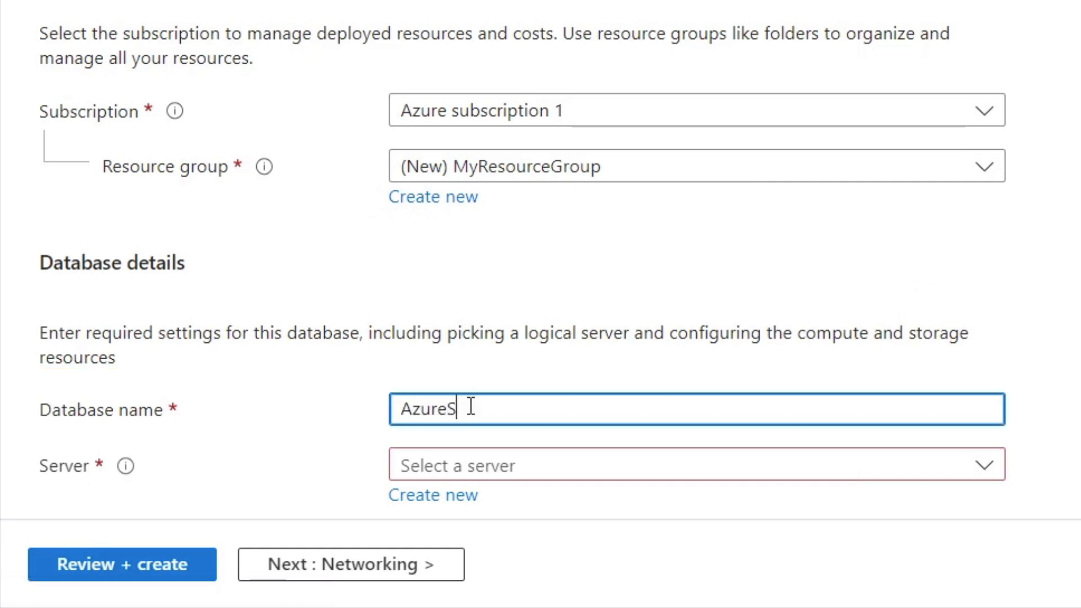
{"action": "type", "text": "ampleDB"}
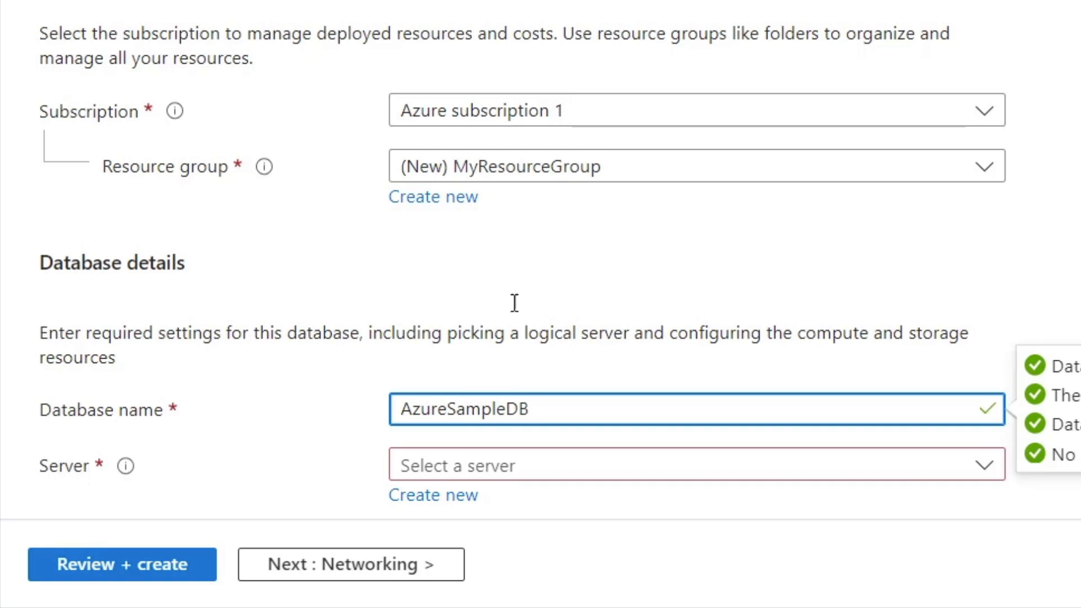
Start a new server for the database and name it databasestarazure
{"action": "scroll", "coordinate": [673, 321], "scroll_direction": "down", "scroll_amount": 5}
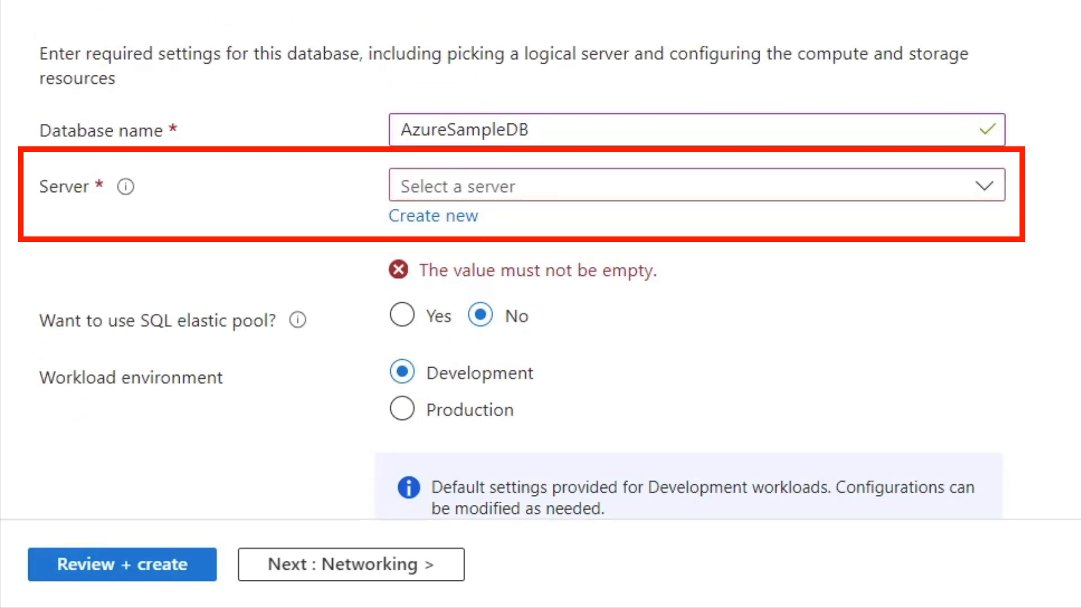
{"action": "left_click", "coordinate": [428, 217]}
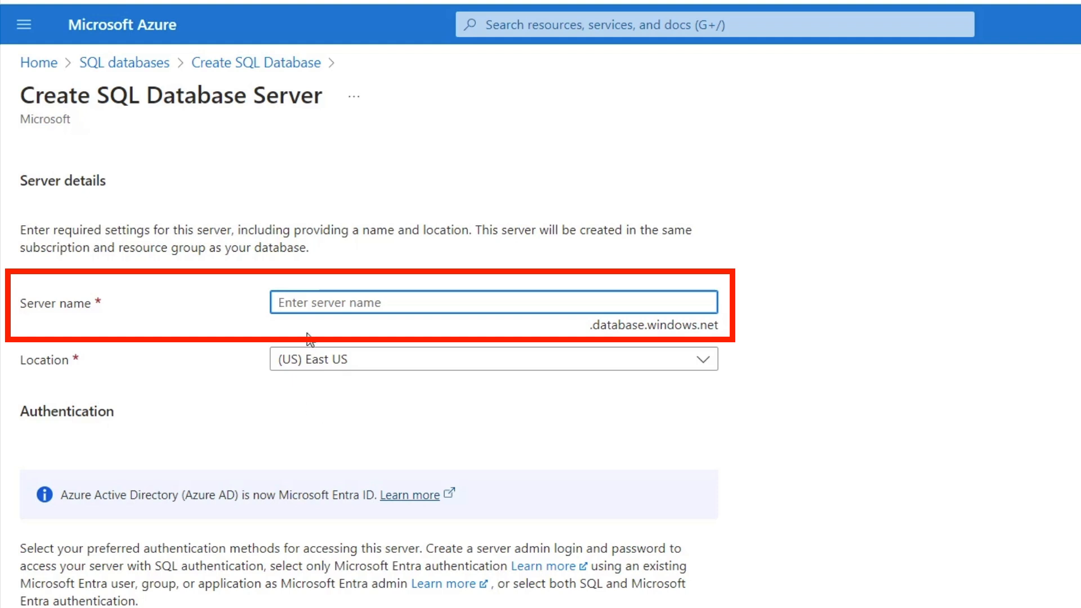
{"action": "type", "text": "databasestarazure"}
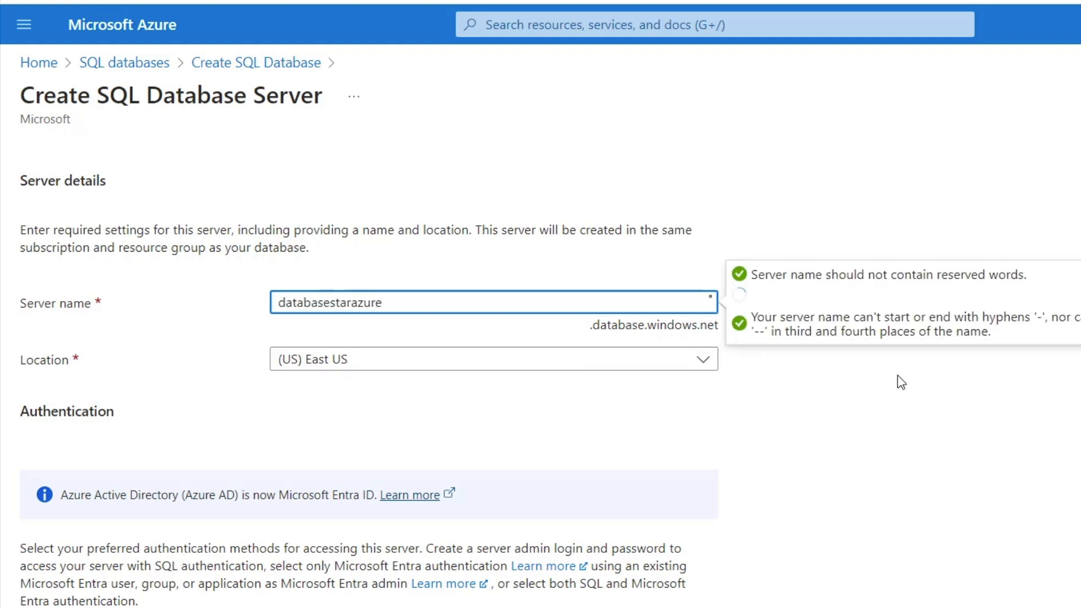
{"action": "left_click", "coordinate": [925, 415]}
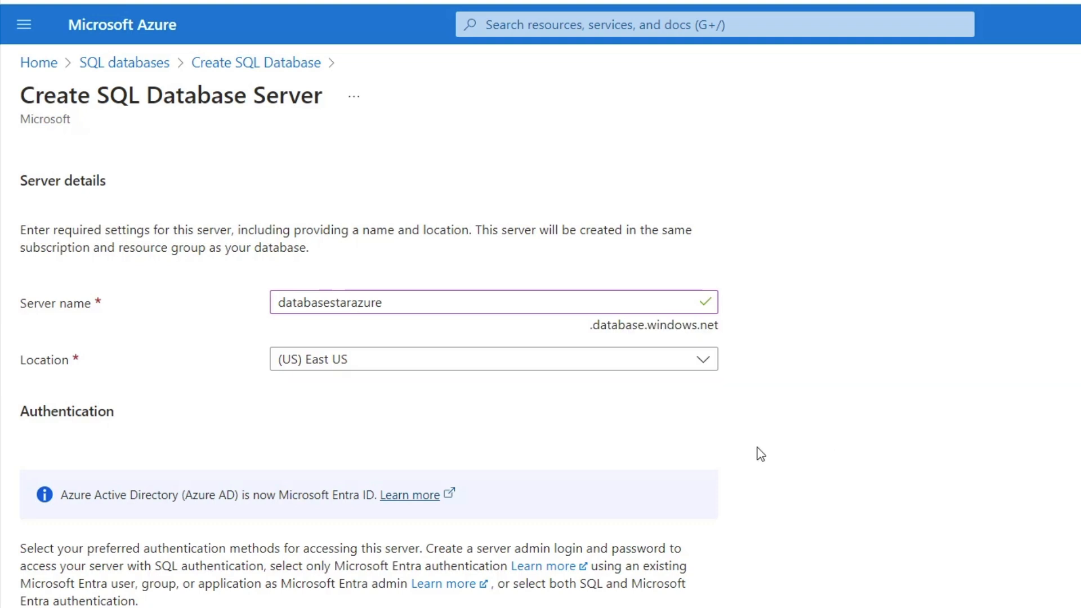
Set the new server's authentication method to Use SQL authentication
{"action": "scroll", "coordinate": [948, 439], "scroll_direction": "down", "scroll_amount": 5}
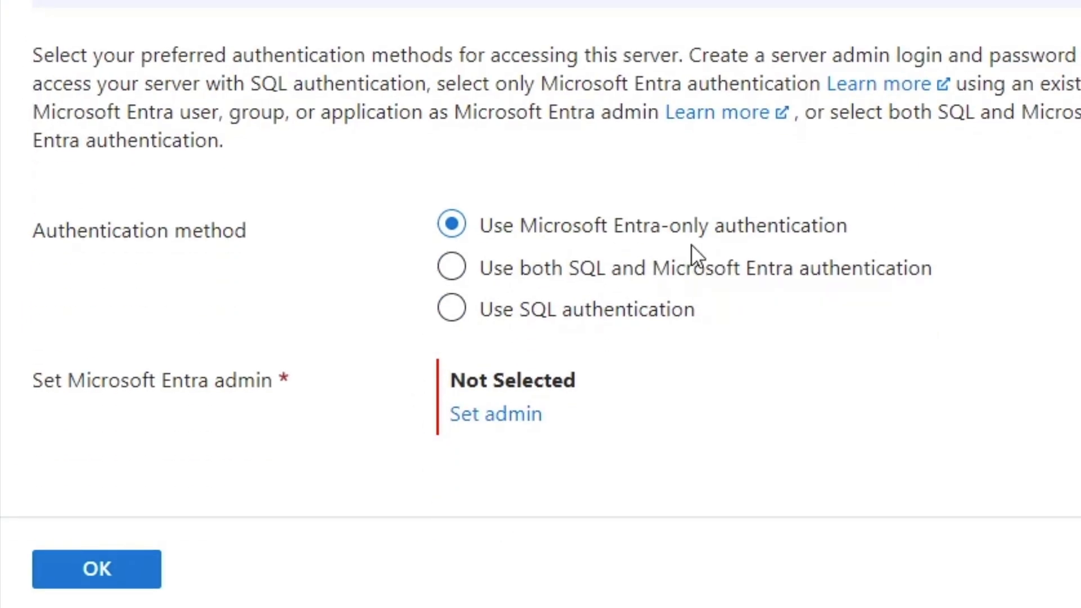
{"action": "left_click", "coordinate": [451, 309]}
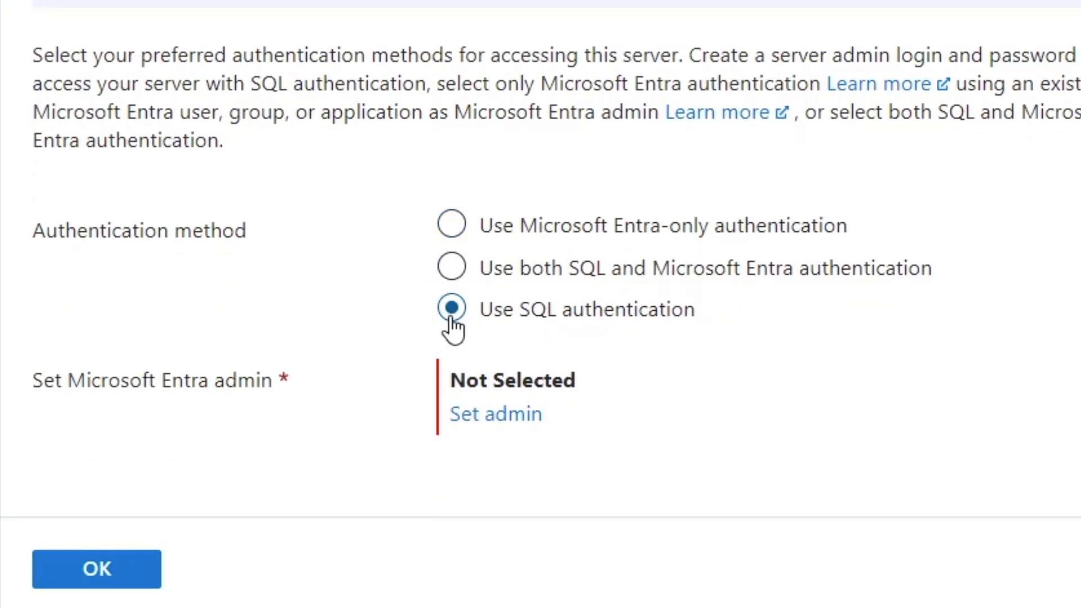
{"action": "scroll", "coordinate": [541, 281], "scroll_direction": "down", "scroll_amount": 2}
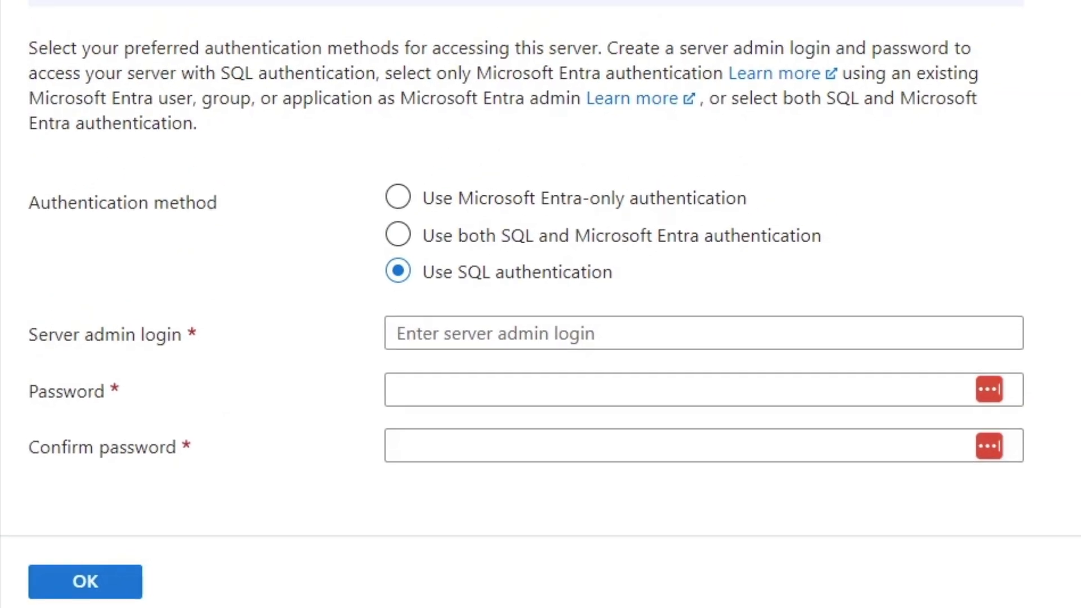
Set the server admin login to azureuser, enter and confirm the admin password, and accept the new server settings
{"action": "left_click", "coordinate": [559, 336]}
{"action": "type", "text": "azureuser"}
{"action": "key", "text": "Tab"}
{"action": "type", "text": "••••••••••••"}
{"action": "key", "text": "Tab"}
{"action": "type", "text": "••••••••••••"}
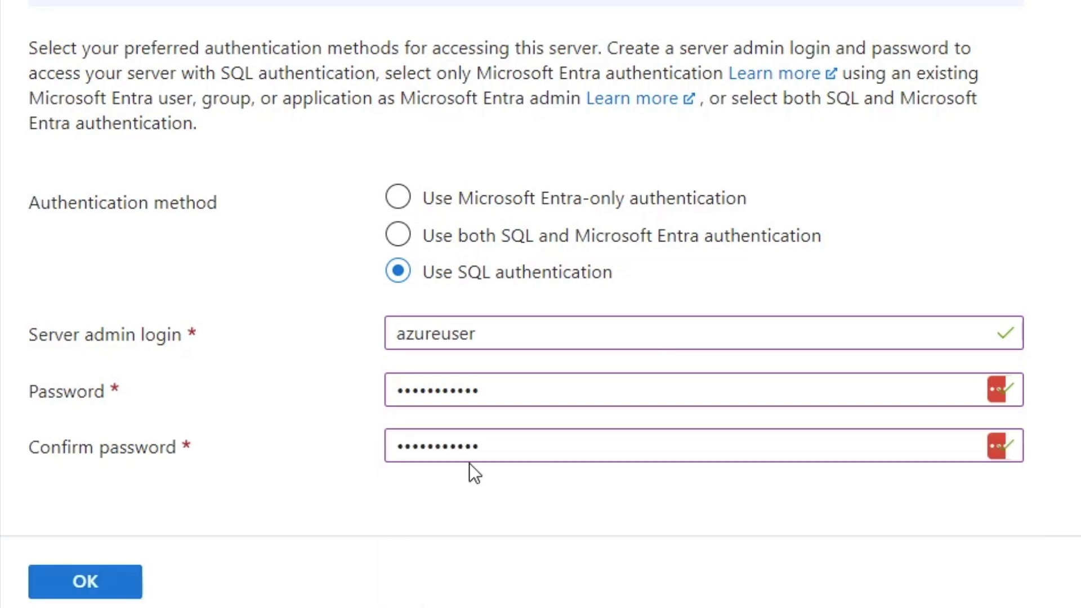
{"action": "left_click", "coordinate": [58, 592]}
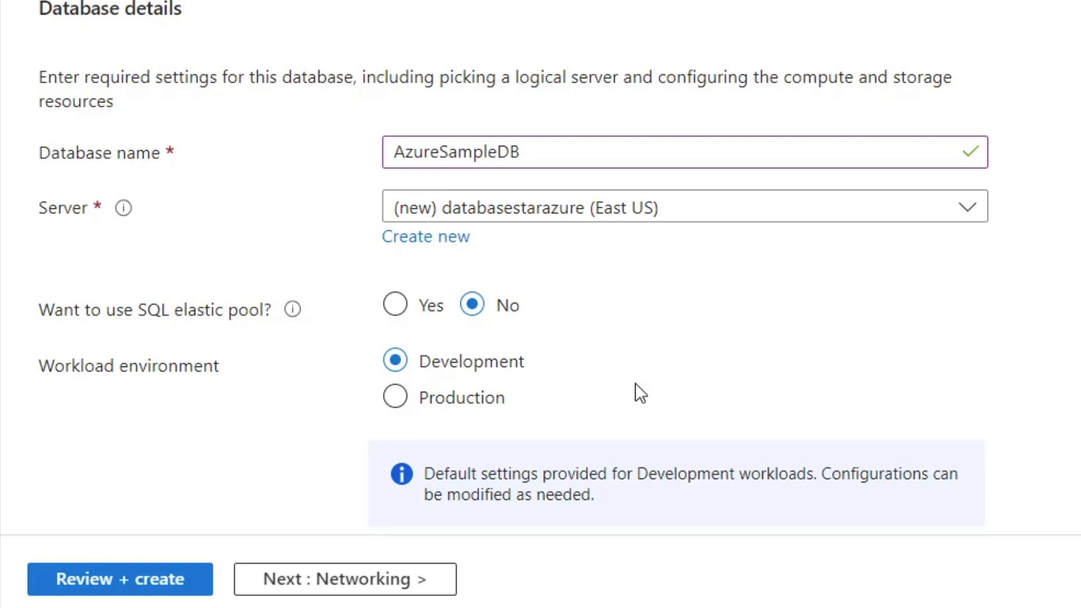
Keep the remaining basic settings, continue to the networking settings and set the connectivity method to Public endpoint
{"action": "scroll", "coordinate": [636, 388], "scroll_direction": "down", "scroll_amount": 7}
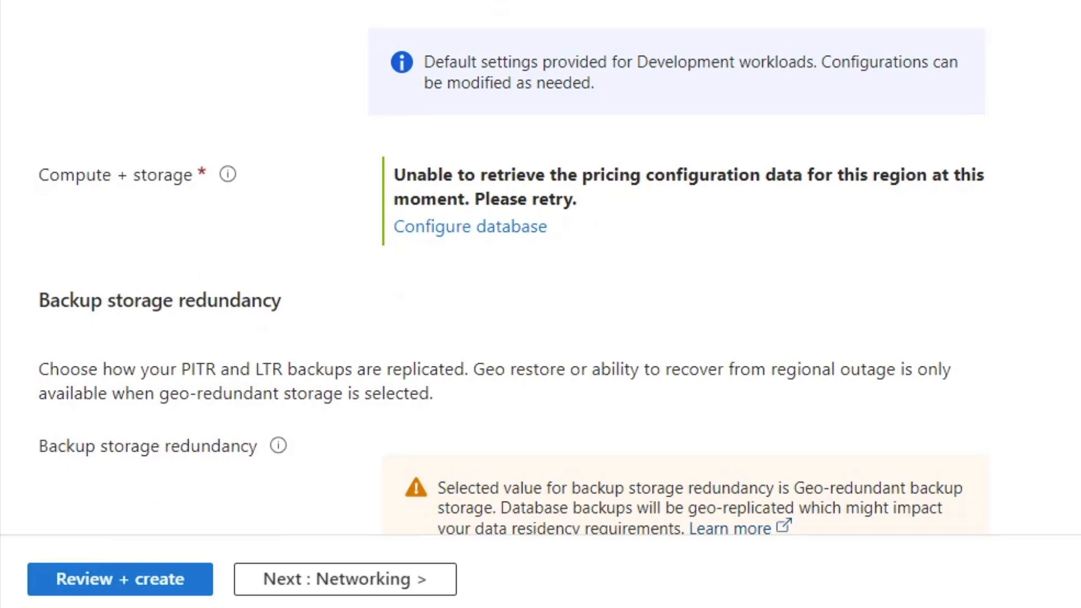
{"action": "scroll", "coordinate": [732, 405], "scroll_direction": "down", "scroll_amount": 2}
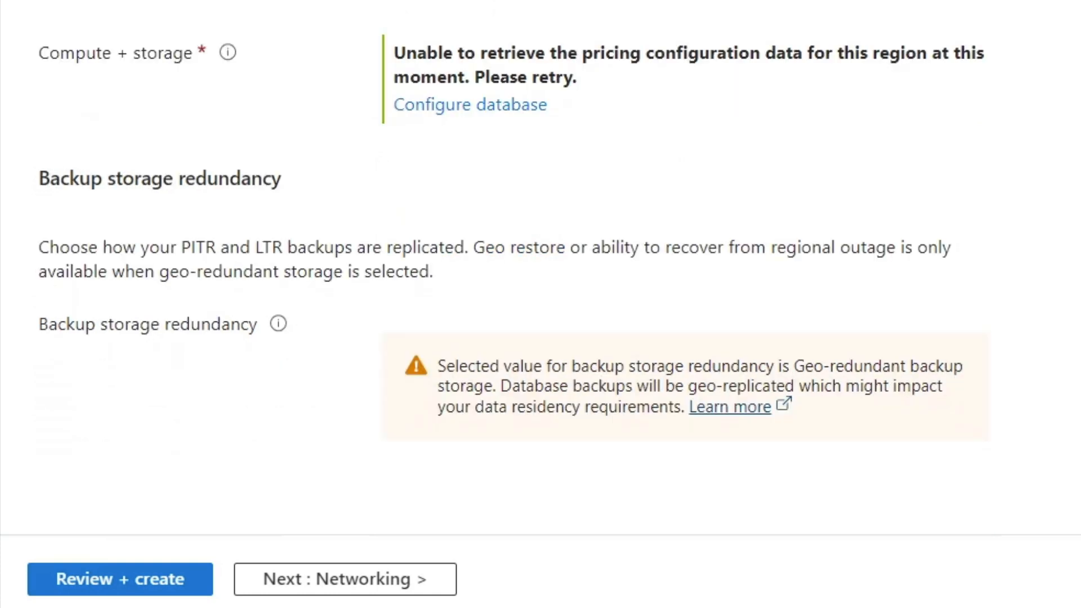
{"action": "left_click", "coordinate": [344, 589]}
{"action": "scroll", "coordinate": [718, 557], "scroll_direction": "up", "scroll_amount": 5}
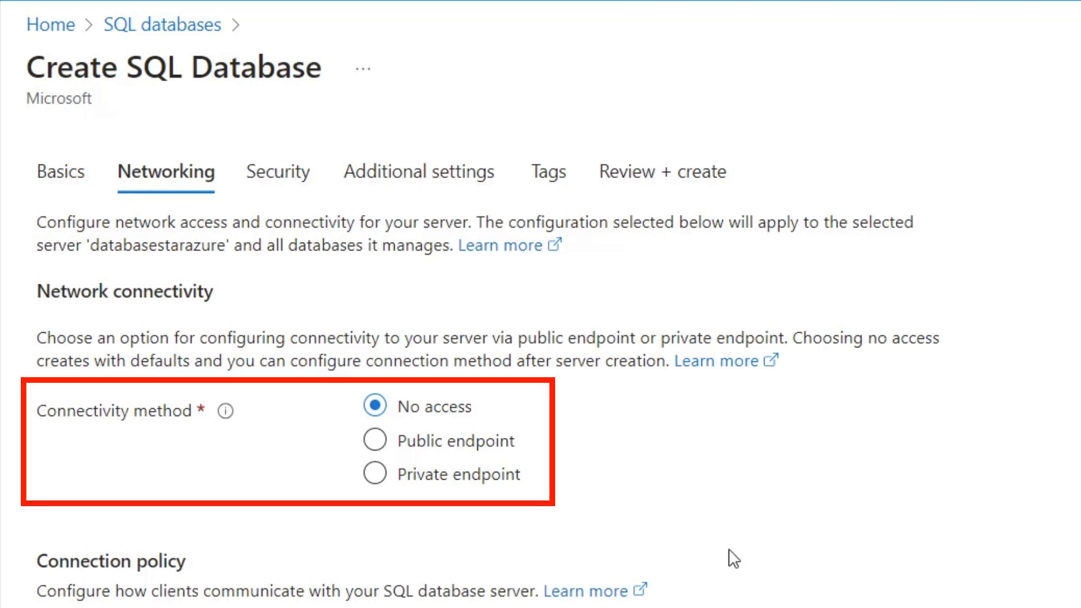
{"action": "left_click", "coordinate": [374, 440]}
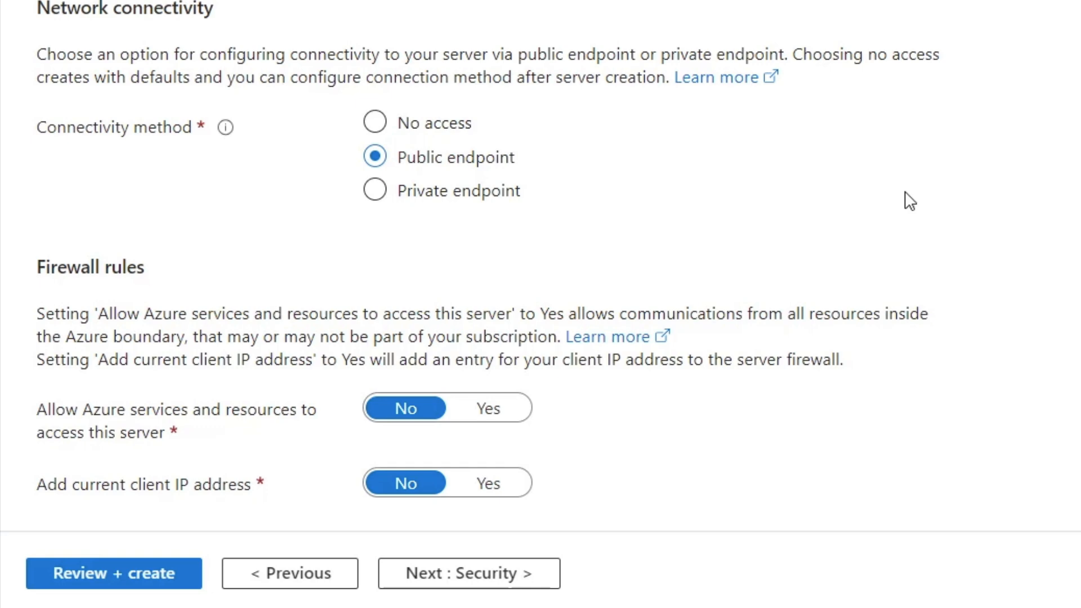
Set both firewall rules to Yes: allow Azure services and resources to access the server, and add the current client IP address
{"action": "left_click", "coordinate": [489, 408]}
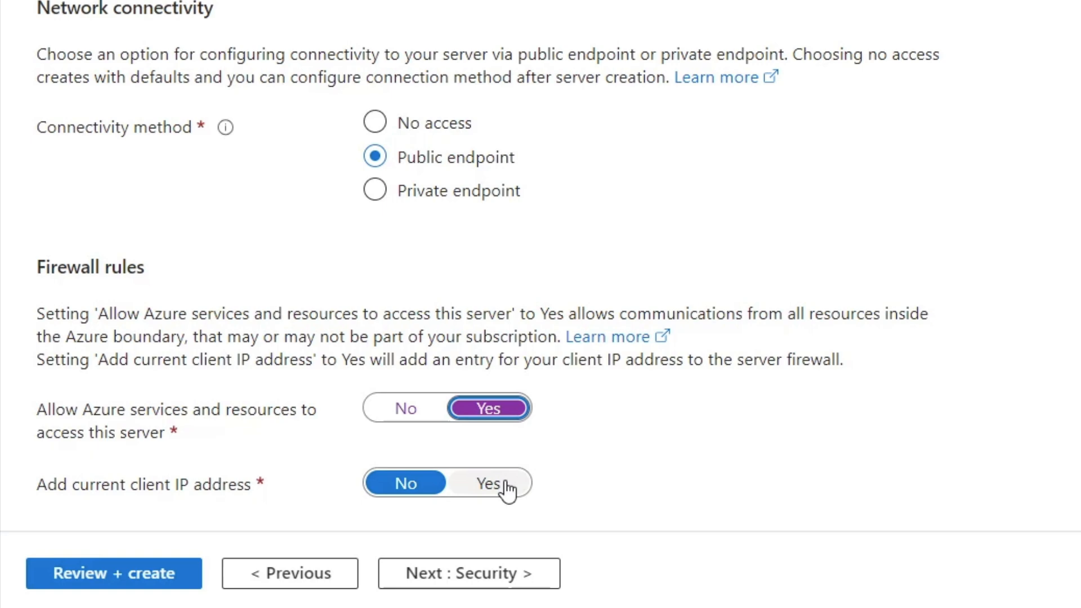
{"action": "left_click", "coordinate": [488, 483]}
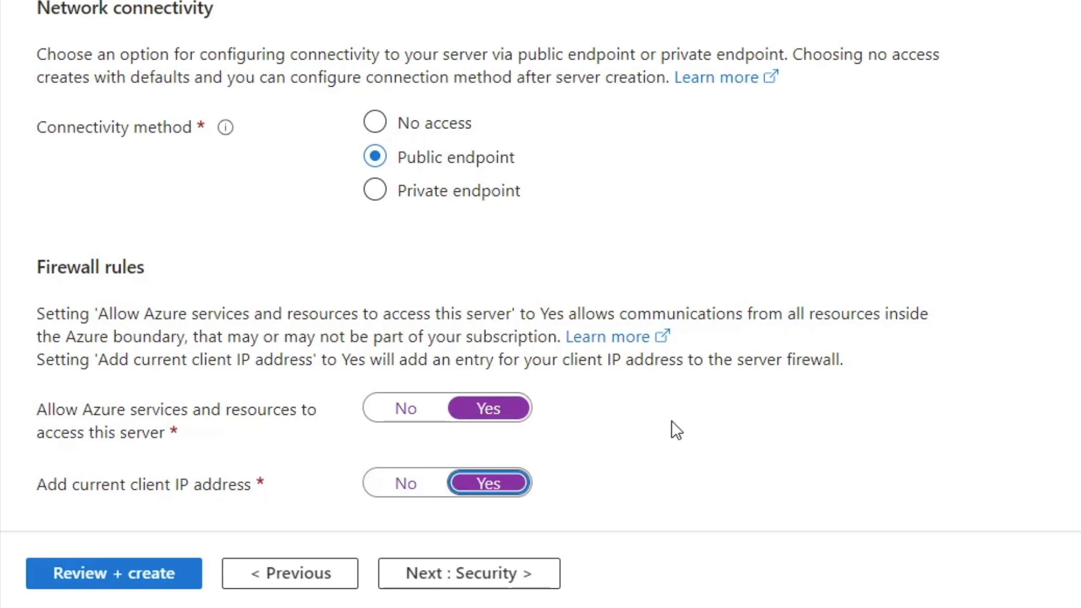
{"action": "scroll", "coordinate": [603, 429], "scroll_direction": "down", "scroll_amount": 10}
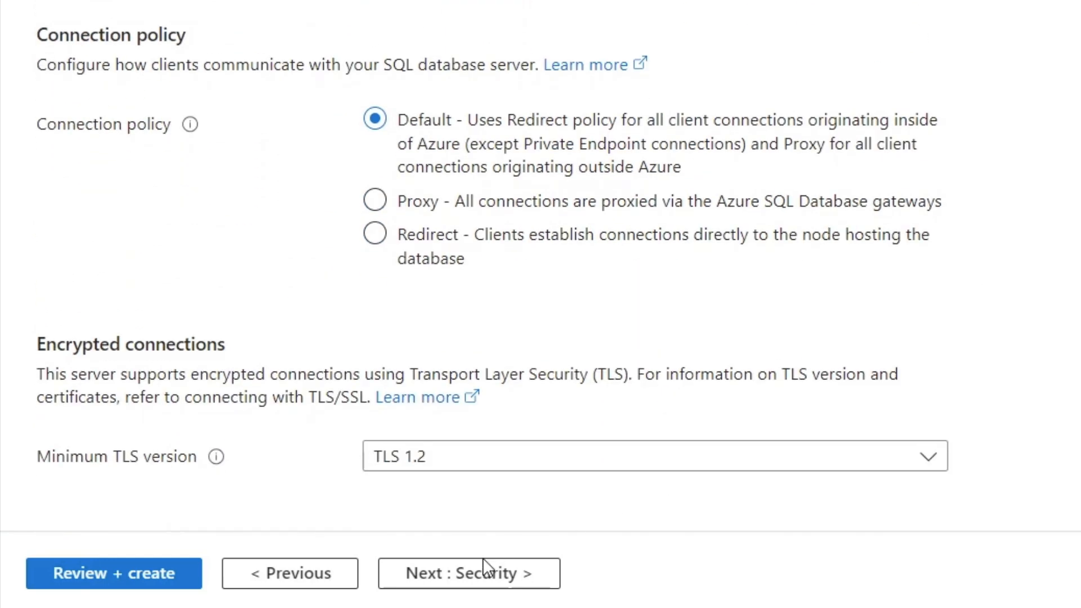
Proceed through the security, additional settings and tags stages with their defaults to the final review of the database
{"action": "left_click", "coordinate": [484, 572]}
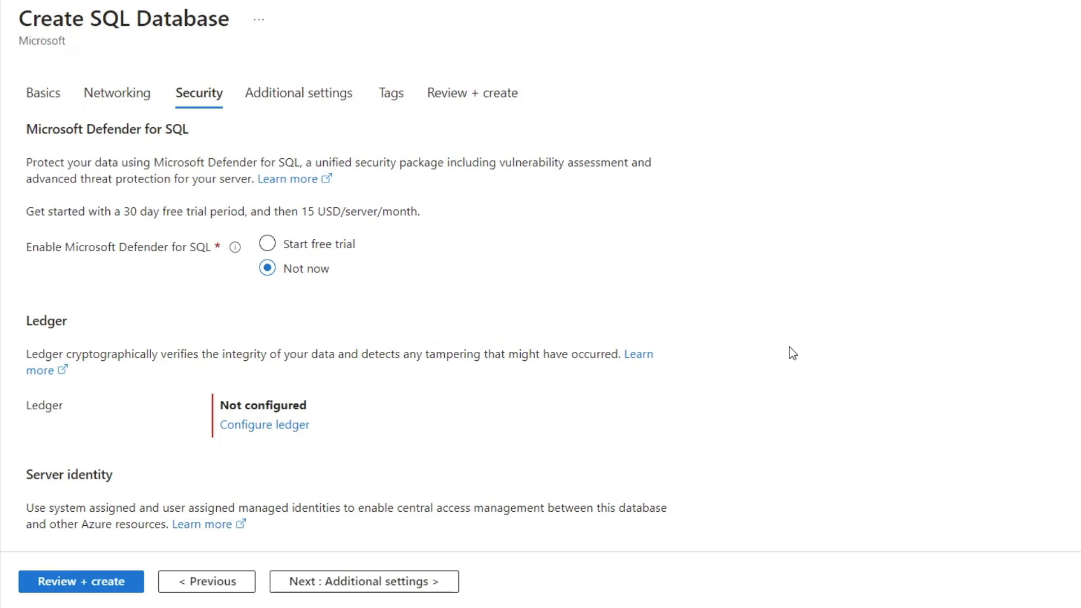
{"action": "left_click", "coordinate": [384, 580]}
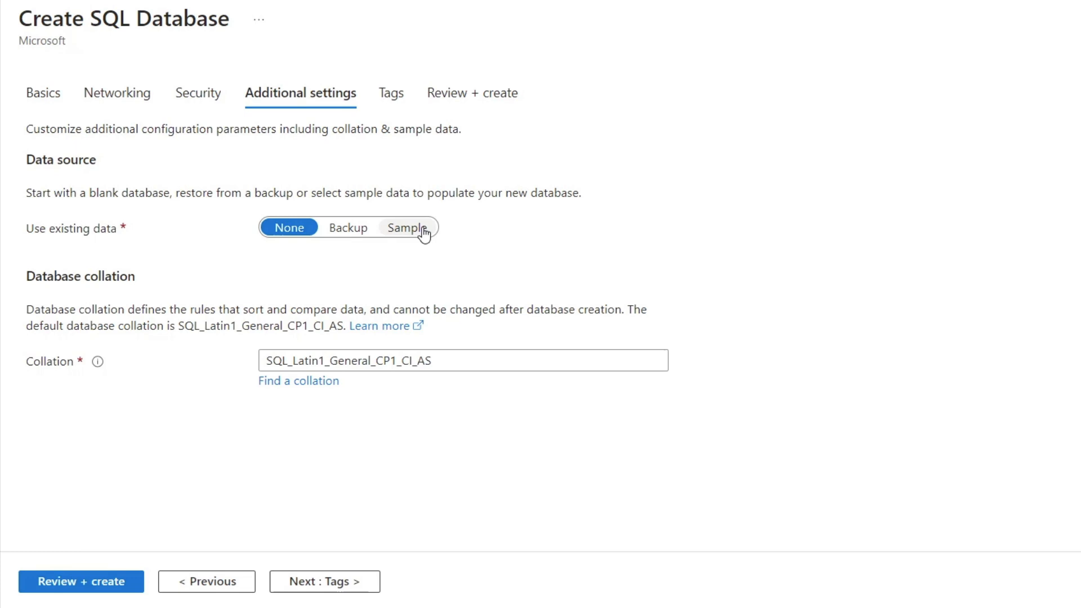
{"action": "left_click", "coordinate": [323, 585]}
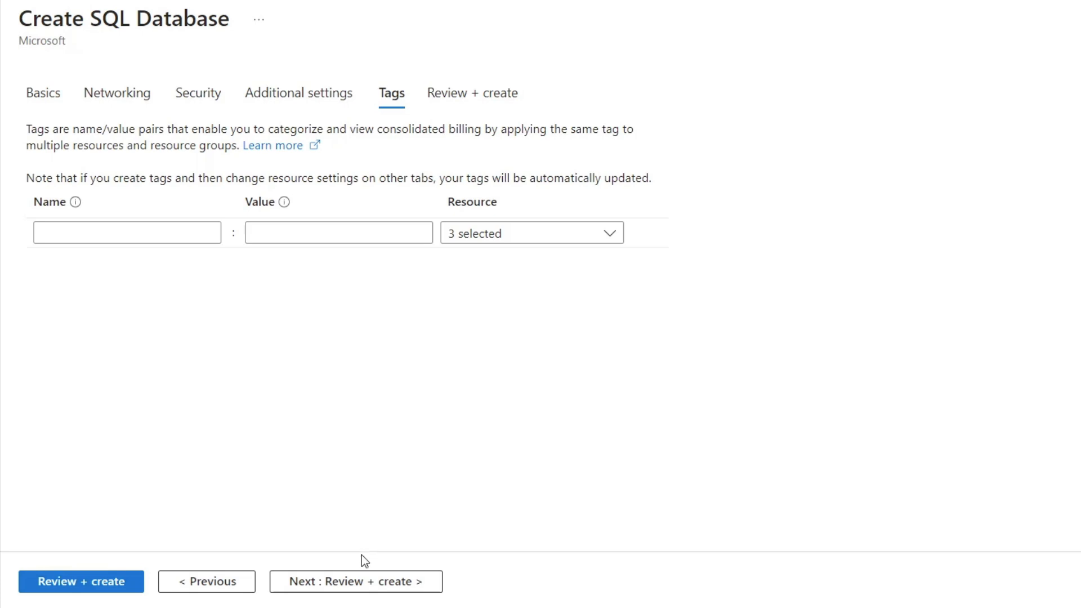
{"action": "left_click", "coordinate": [366, 584]}
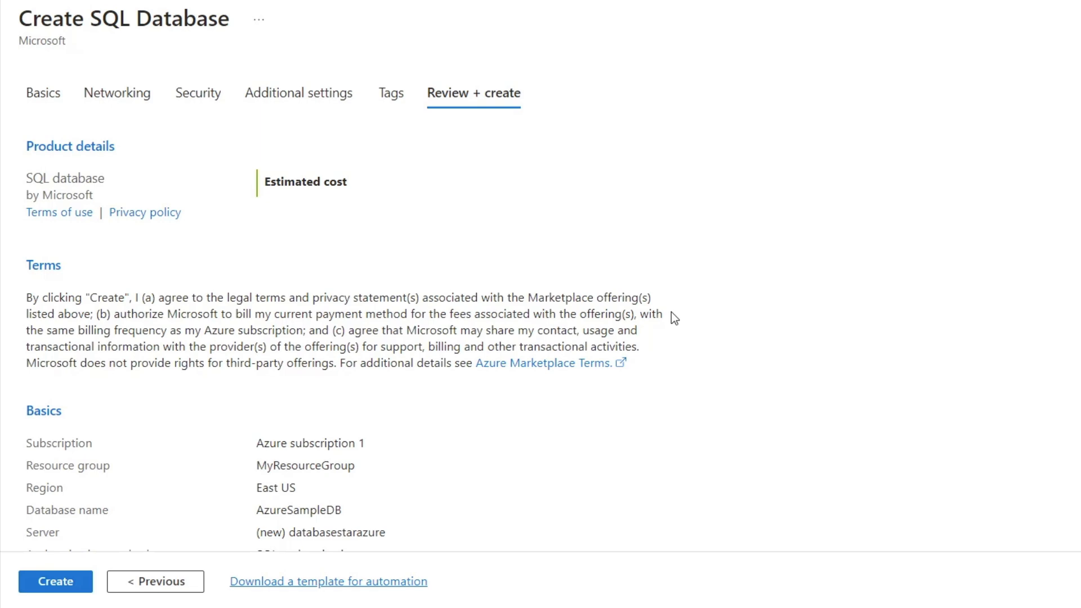
Review the configuration summary of the AzureSampleDB database and submit its creation
{"action": "scroll", "coordinate": [336, 312], "scroll_direction": "down", "scroll_amount": 5}
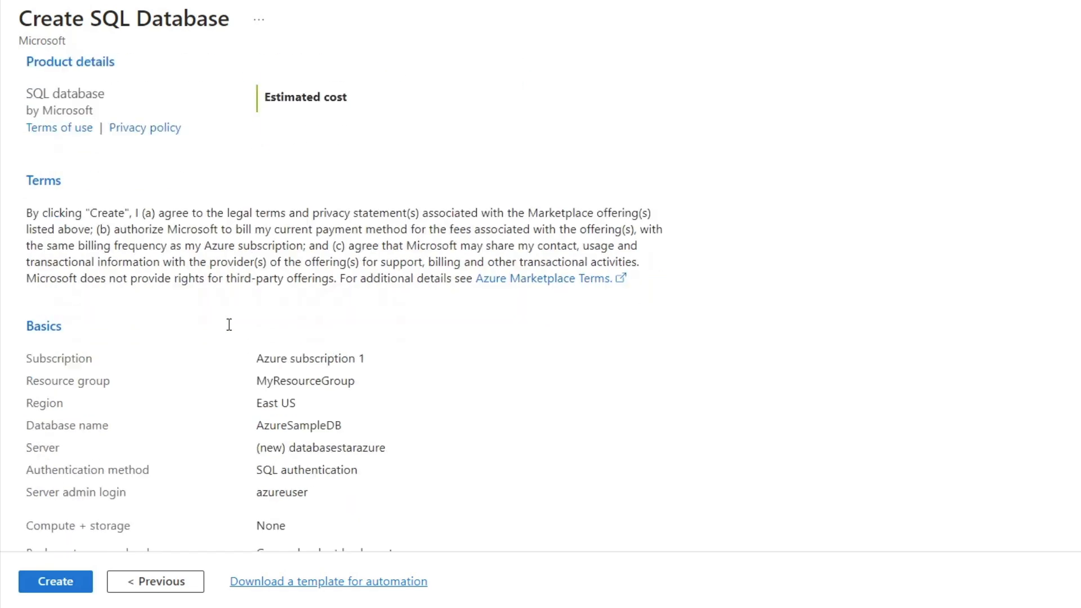
{"action": "scroll", "coordinate": [335, 328], "scroll_direction": "down", "scroll_amount": 8}
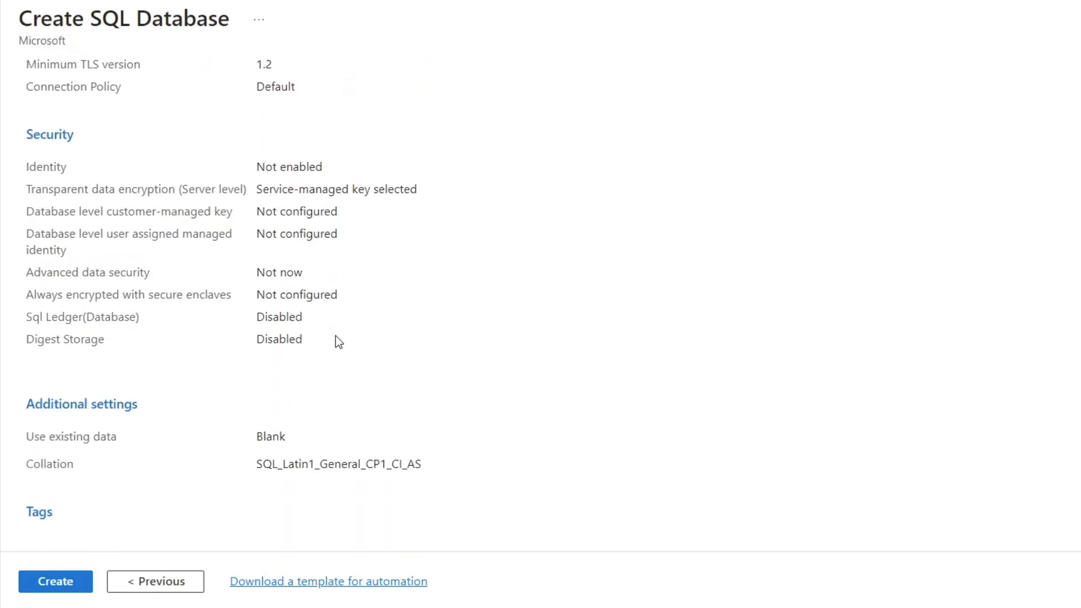
{"action": "left_click", "coordinate": [37, 585]}
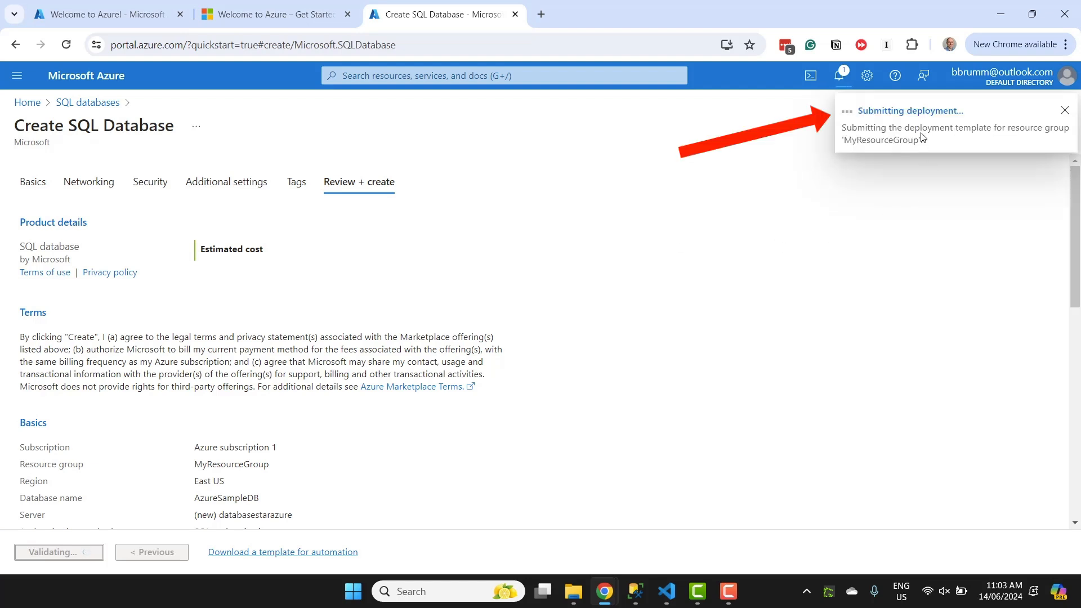
Open the database deployment's progress page and go to the deployed database resource once deployment finishes
{"action": "left_click", "coordinate": [933, 114]}
{"action": "left_click", "coordinate": [616, 136]}
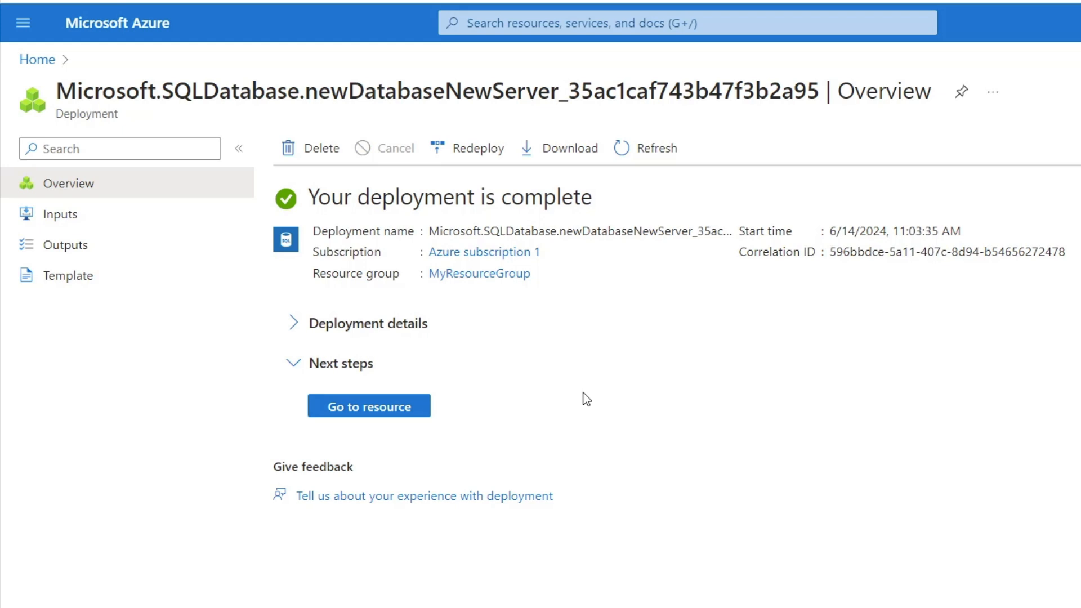
{"action": "left_click", "coordinate": [390, 415]}
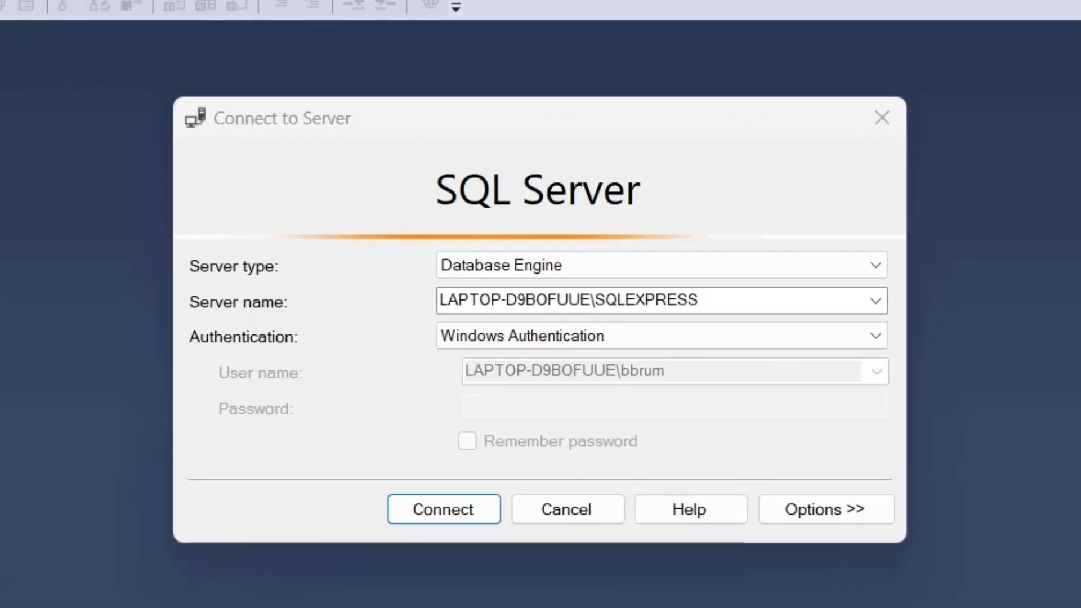
In SQL Server Management Studio, set the connection's server name to databasestarazure.database.windows.net, copied from the Azure portal, with SQL Server Authentication
{"action": "double_click", "coordinate": [451, 289]}
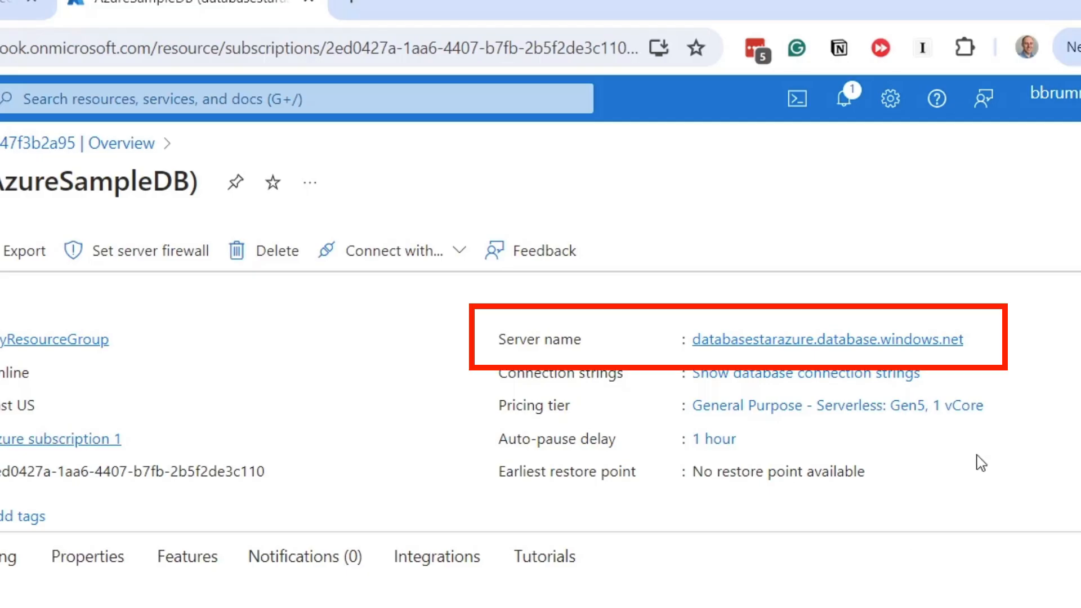
{"action": "mouse_move", "coordinate": [985, 342]}
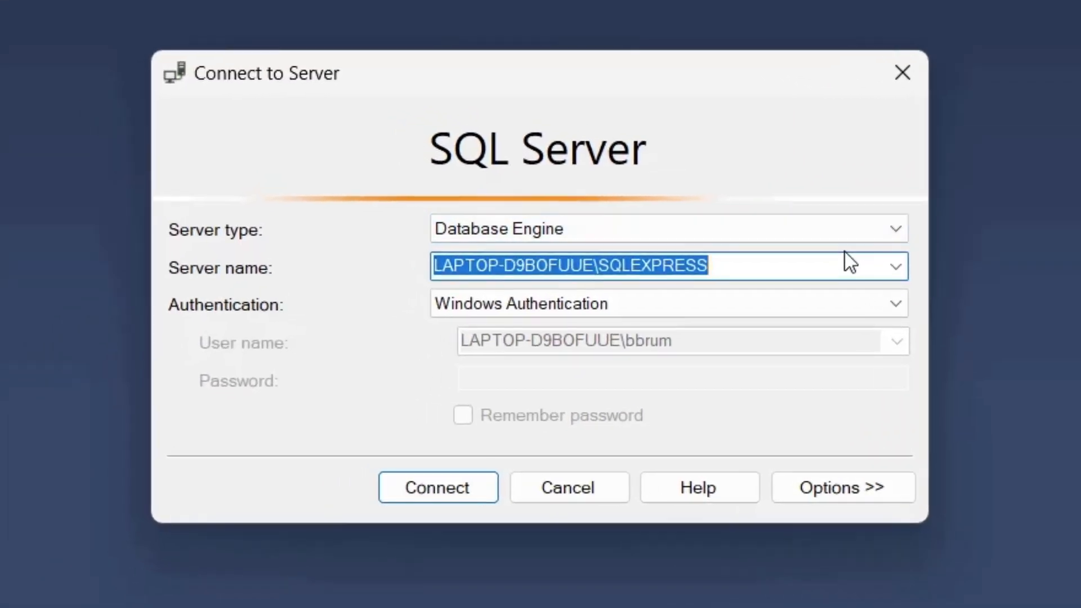
{"action": "key", "text": "ctrl+v"}
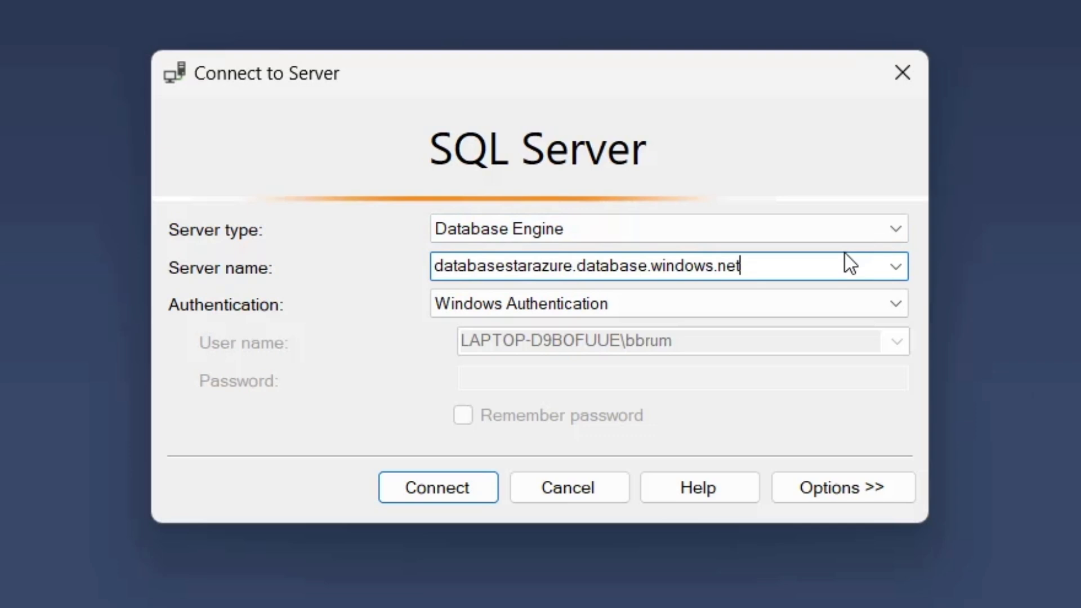
{"action": "left_click", "coordinate": [886, 304]}
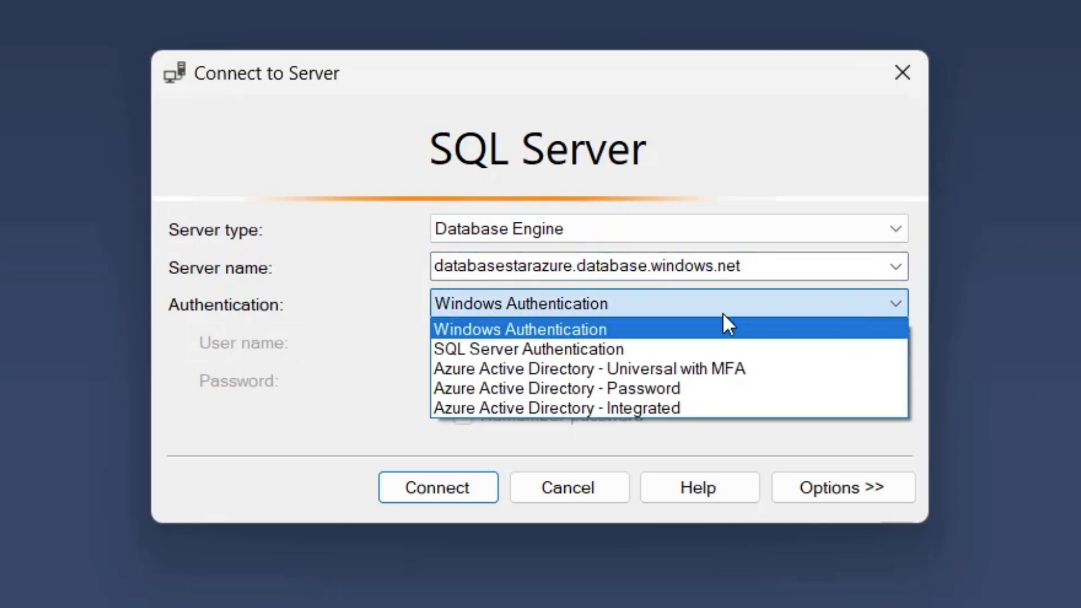
{"action": "left_click", "coordinate": [569, 351]}
Enter the login azureuser and the account password, enable Remember password, and connect to the Azure server
{"action": "left_click", "coordinate": [523, 344]}
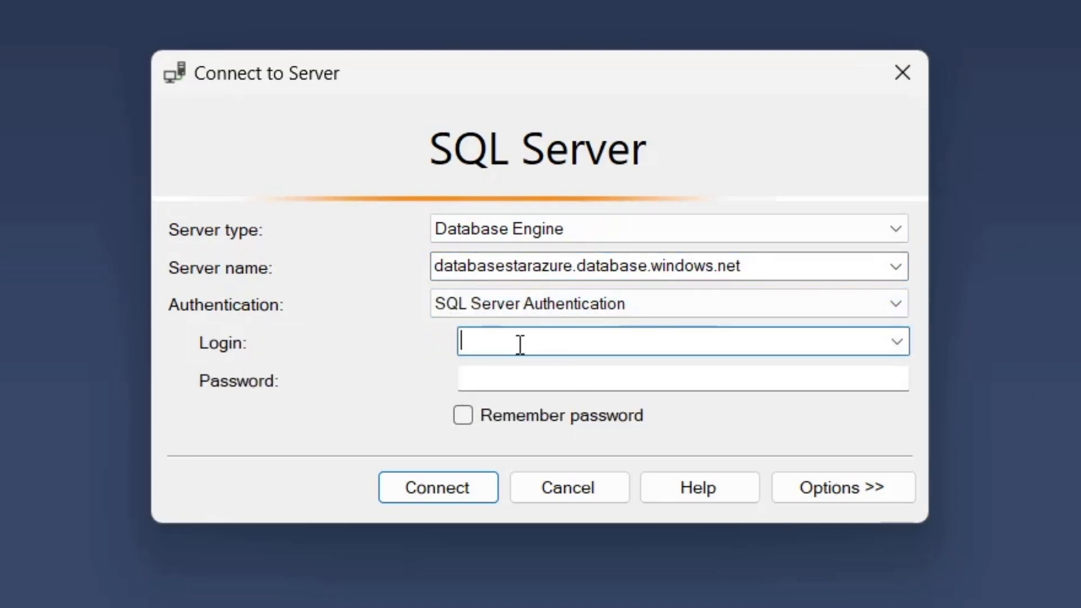
{"action": "type", "text": "azureuser"}
{"action": "key", "text": "Tab"}
{"action": "type", "text": "**********"}
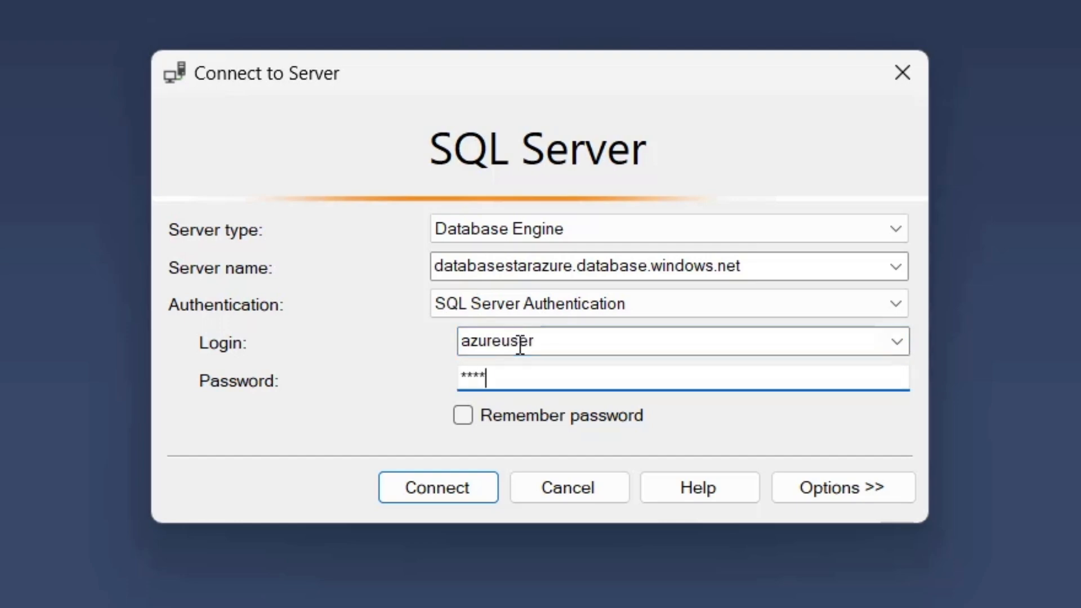
{"action": "type", "text": "*"}
{"action": "left_click", "coordinate": [511, 416]}
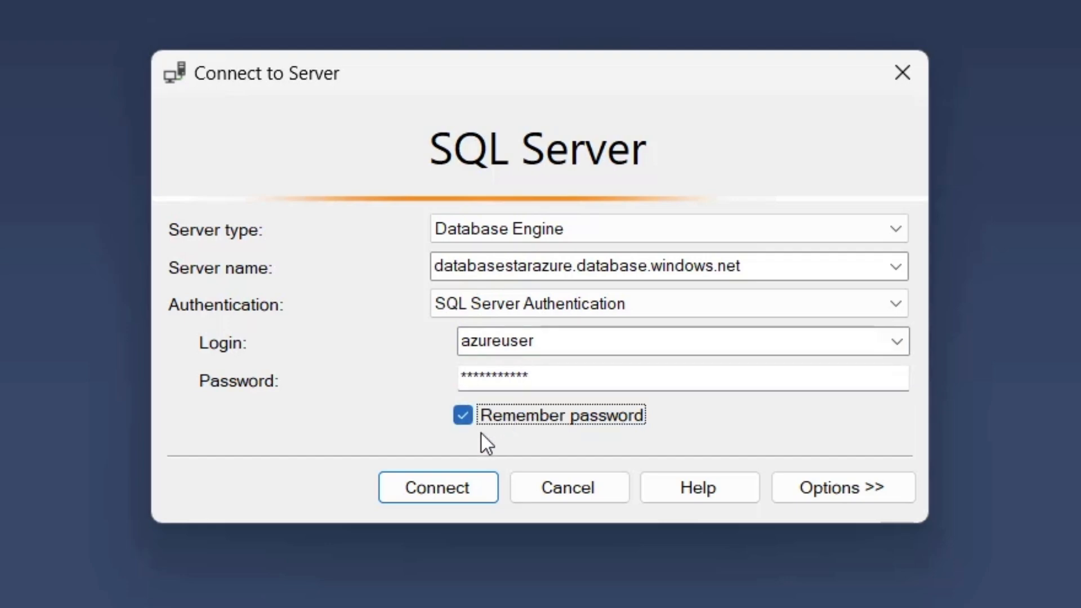
{"action": "left_click", "coordinate": [406, 495]}
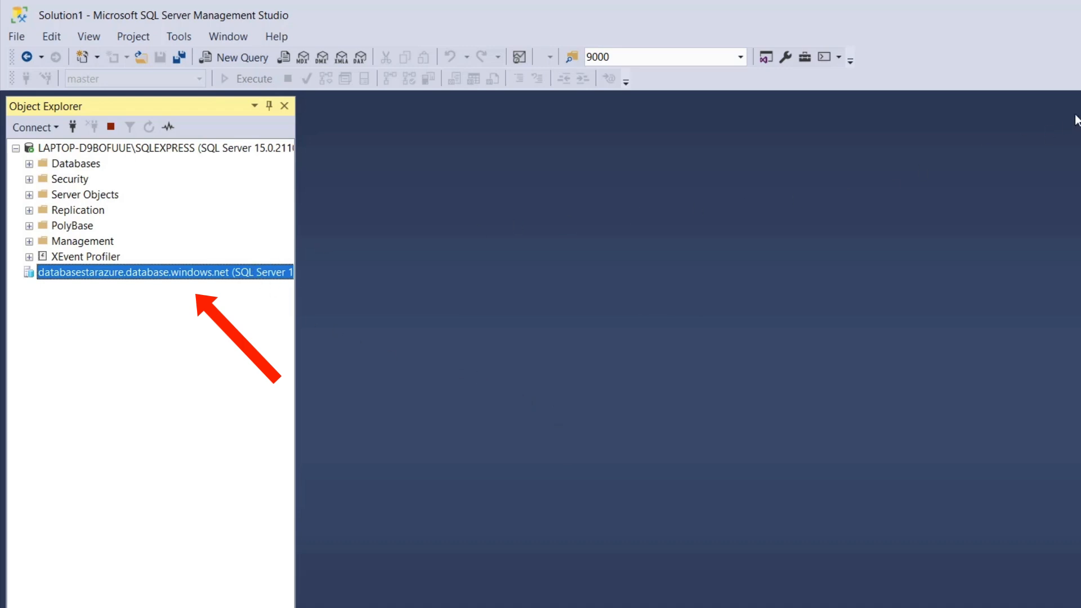
Create a new query on the Azure server and execute SELECT GETDATE();
{"action": "left_click", "coordinate": [443, 33]}
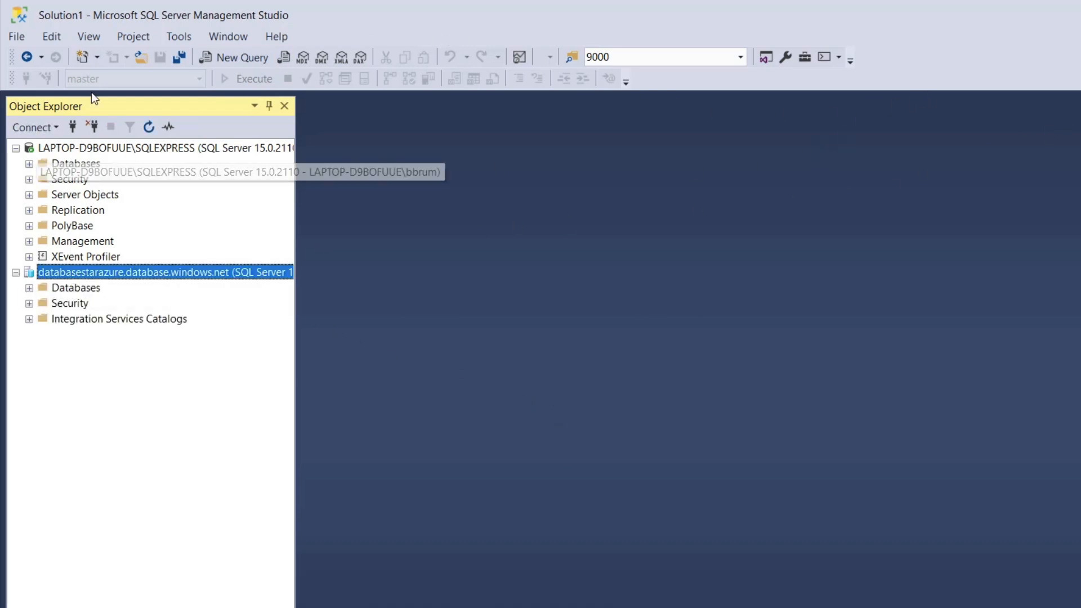
{"action": "left_click", "coordinate": [244, 66]}
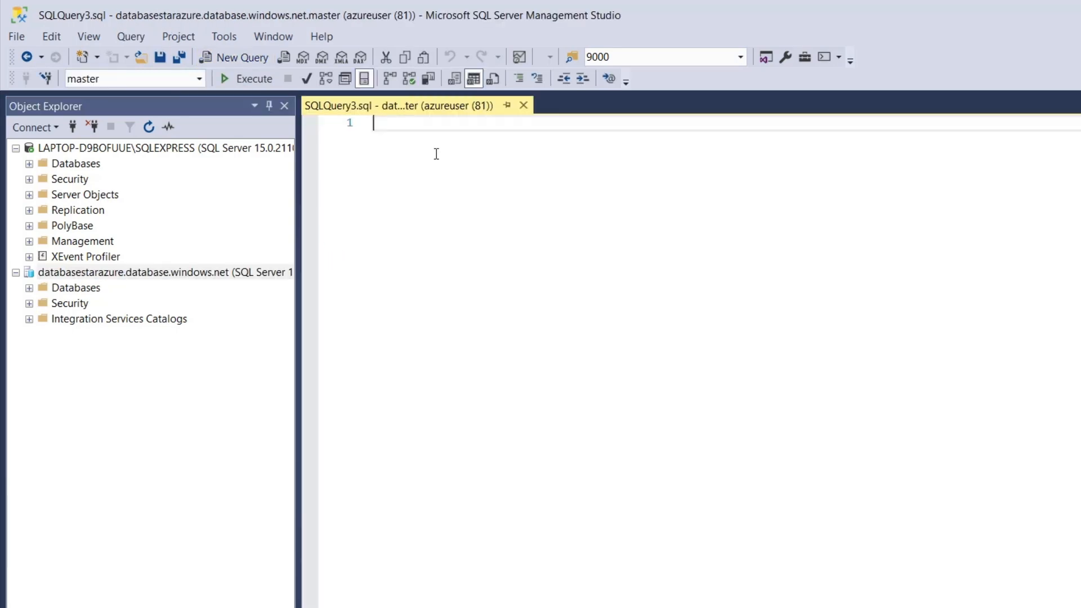
{"action": "type", "text": "SELE"}
{"action": "type", "text": "CT GETDATE()"}
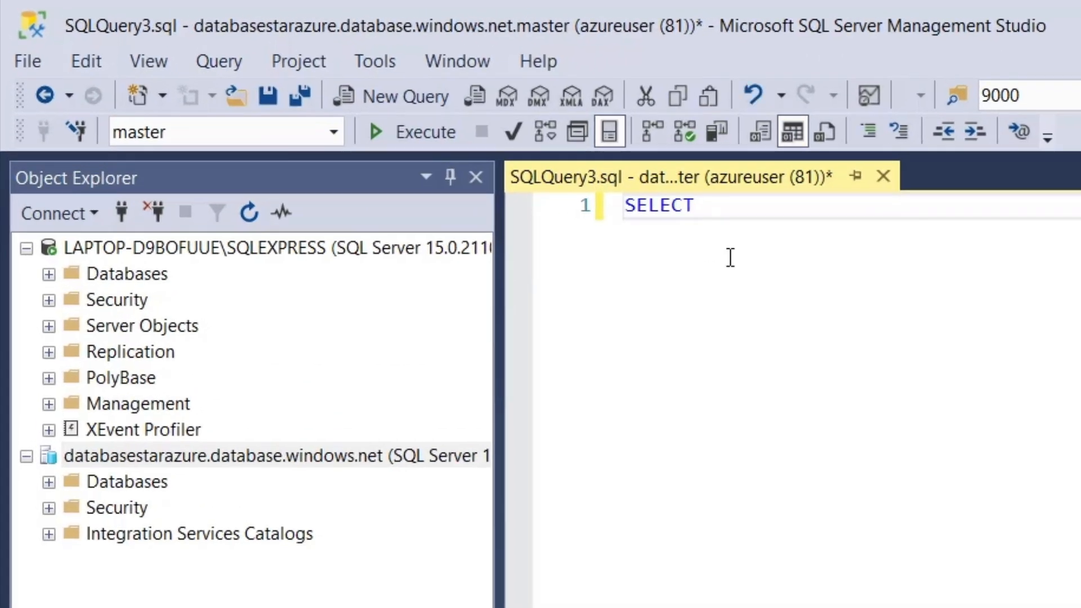
{"action": "type", "text": ";"}
{"action": "key", "text": "F5"}
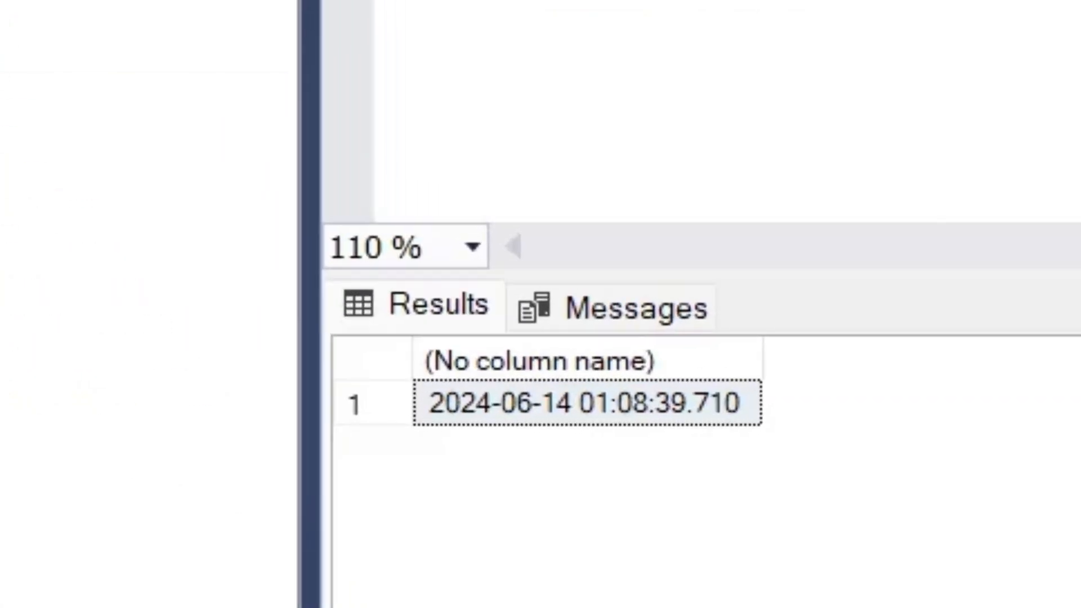